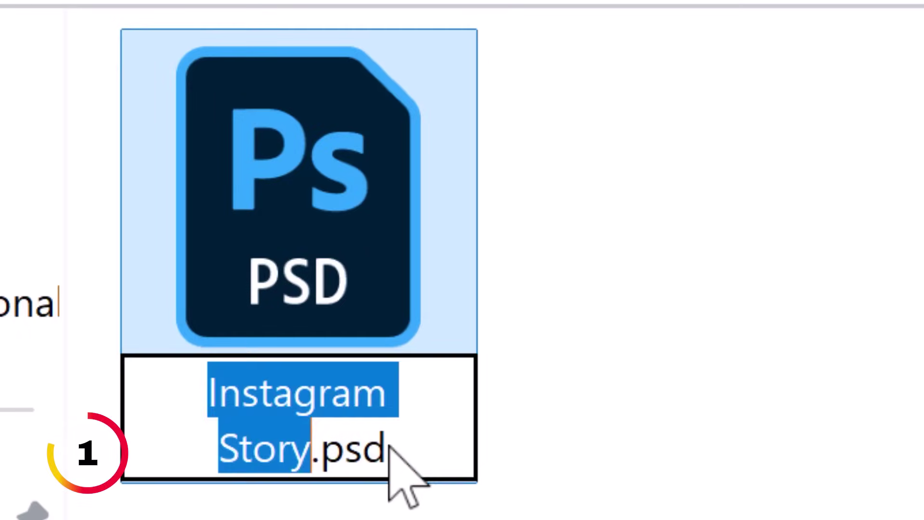
# - Rename Instagram Story.psd to Instagram Story.psdt and open it as an untitled template copy
pyautogui.click(389, 448)
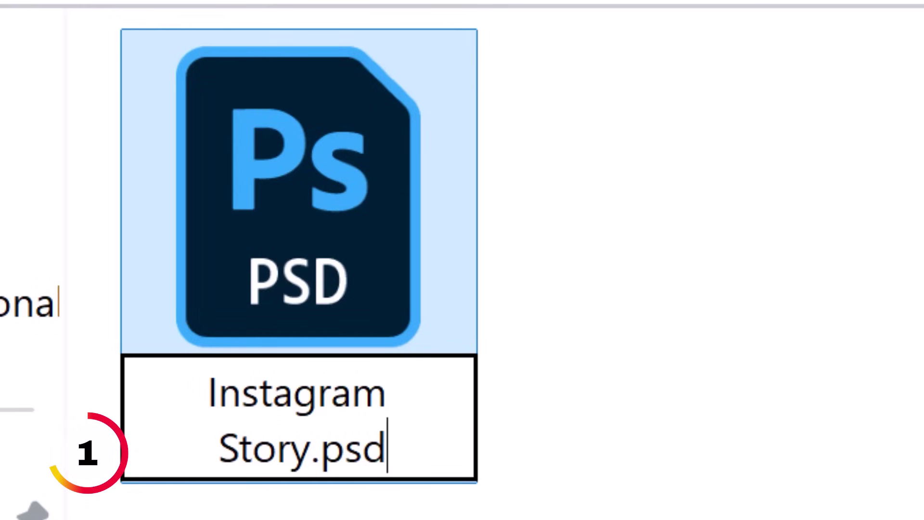
pyautogui.write('t')
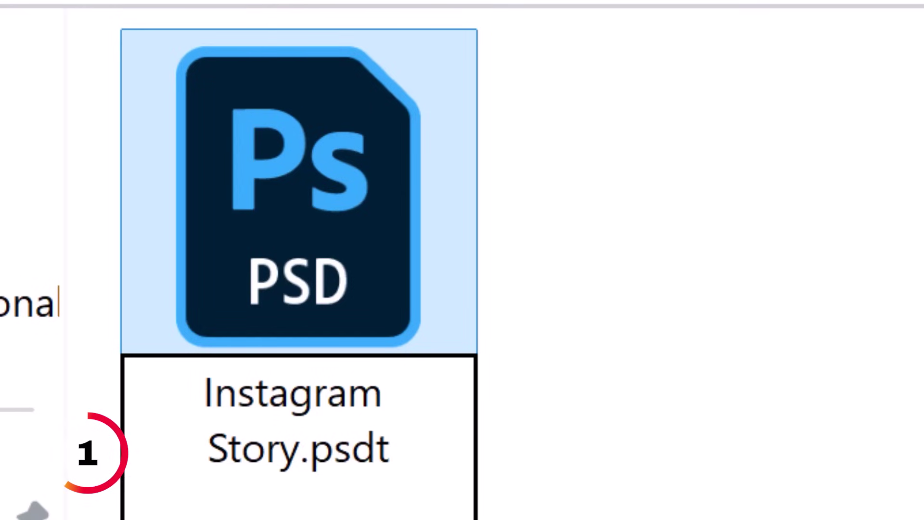
pyautogui.press('Return')
pyautogui.doubleClick(363, 342)
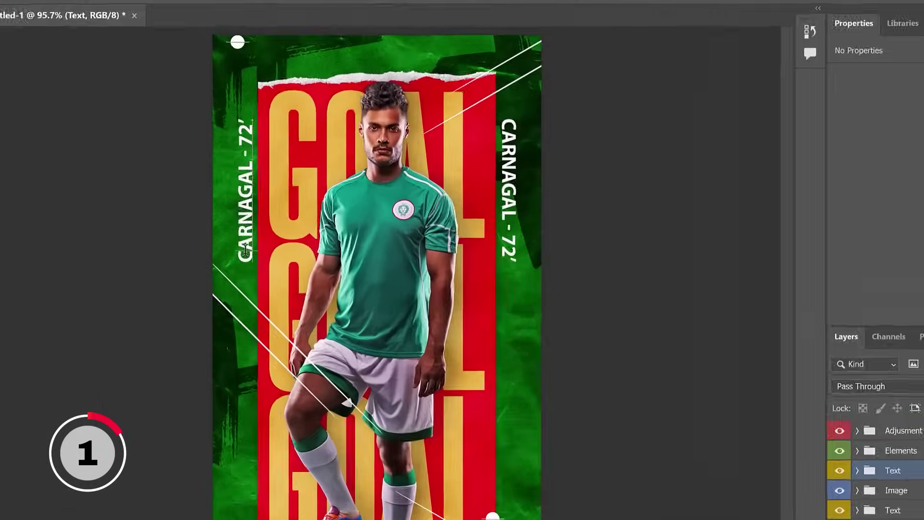
# - Replace the left vertical caption CARNAGAL - 72’ with SANCHEZ - 53’
pyautogui.tripleClick(221, 216)
pyautogui.write('SANCHEZ - 53’')
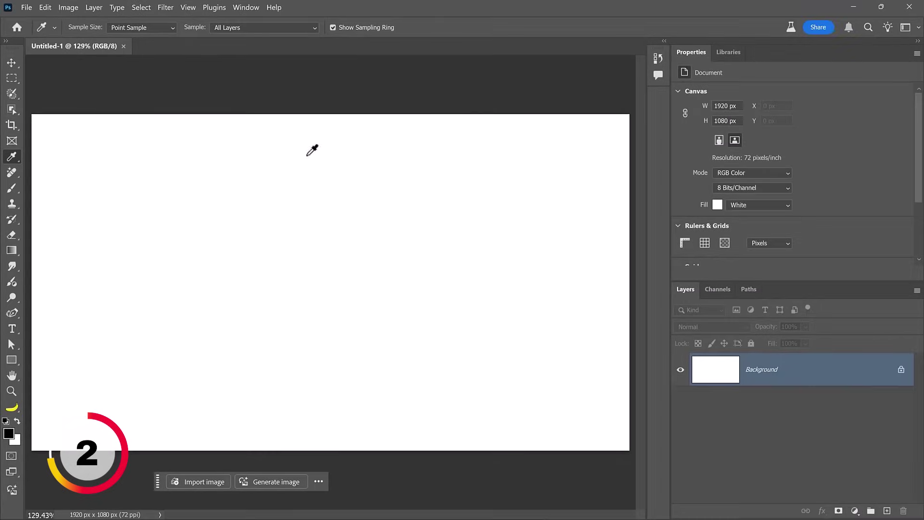
# - Sample a blue from the Behance web page and brush a zigzag stroke across the canvas
pyautogui.click(881, 7)
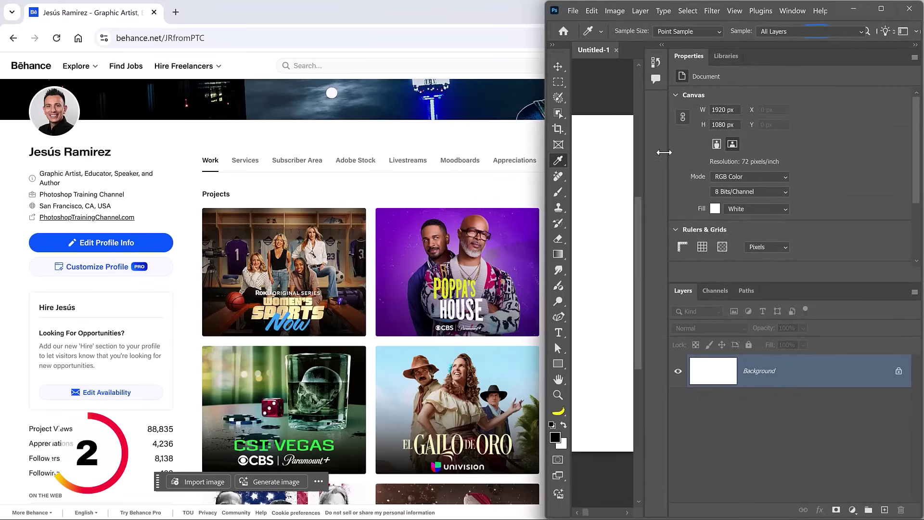
pyautogui.click(607, 259)
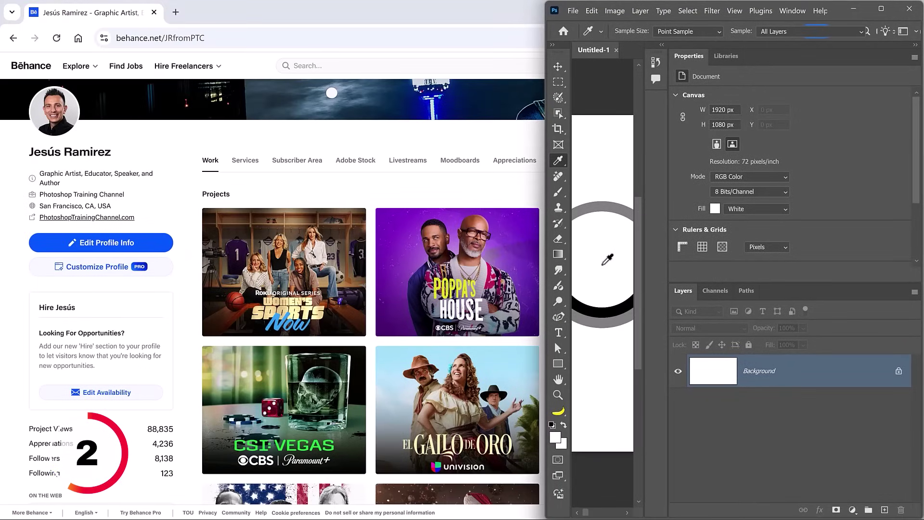
pyautogui.moveTo(607, 259); pyautogui.dragTo(166, 243)
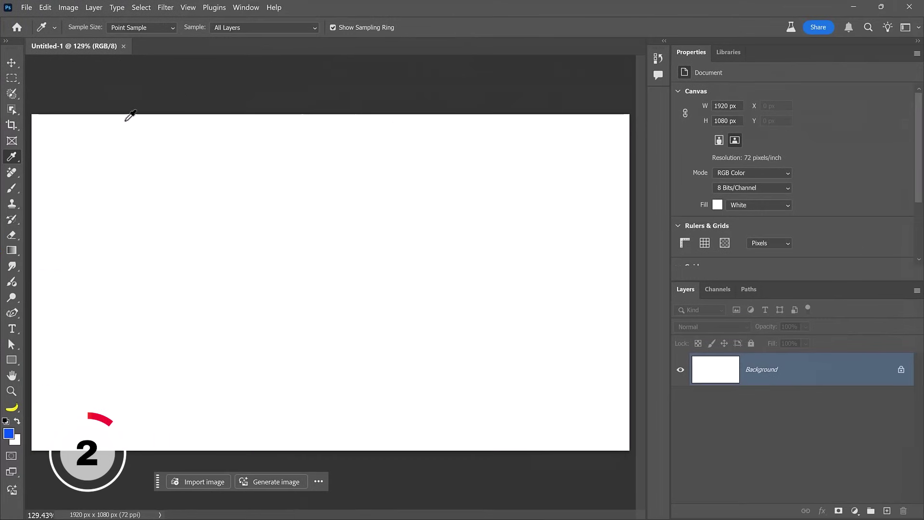
pyautogui.press('b')
pyautogui.moveTo(50, 182)
pyautogui.mouseDown()
pyautogui.moveTo(134, 258)
pyautogui.moveTo(334, 349)
pyautogui.moveTo(576, 392)
pyautogui.mouseUp()
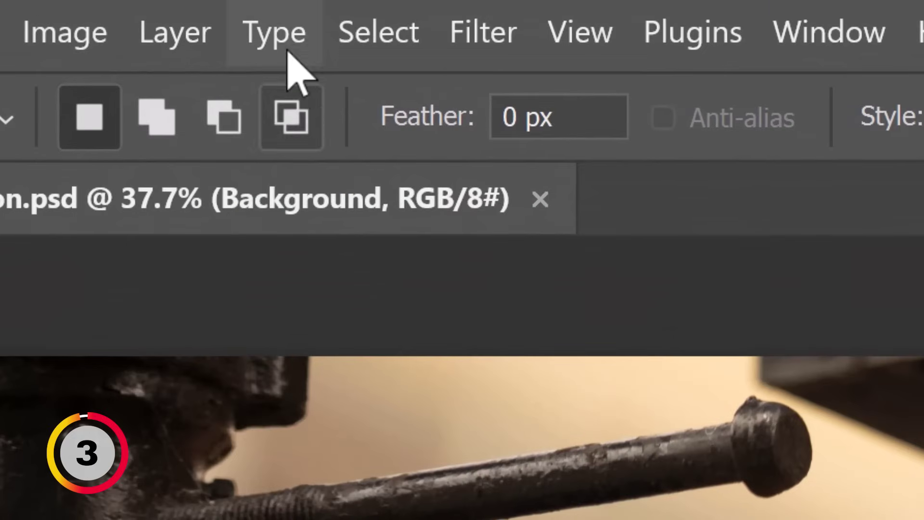
pyautogui.click(119, 6)
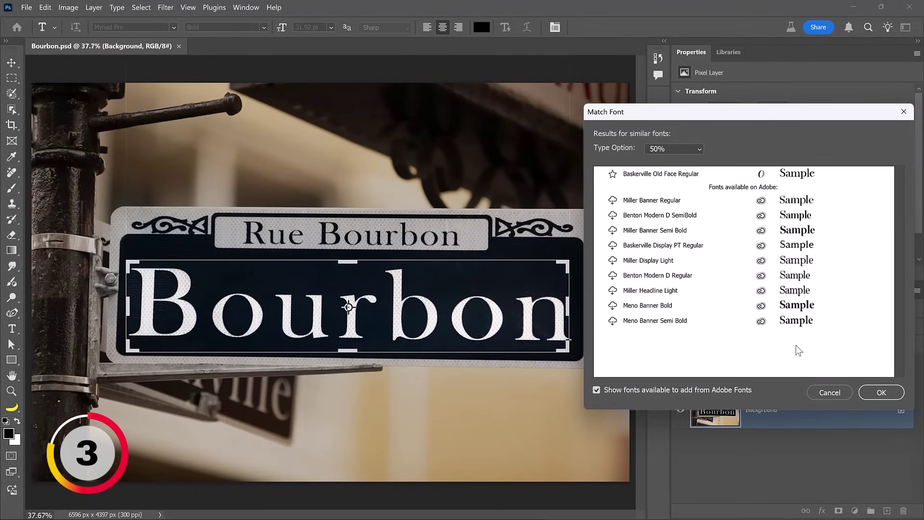
pyautogui.click(829, 392)
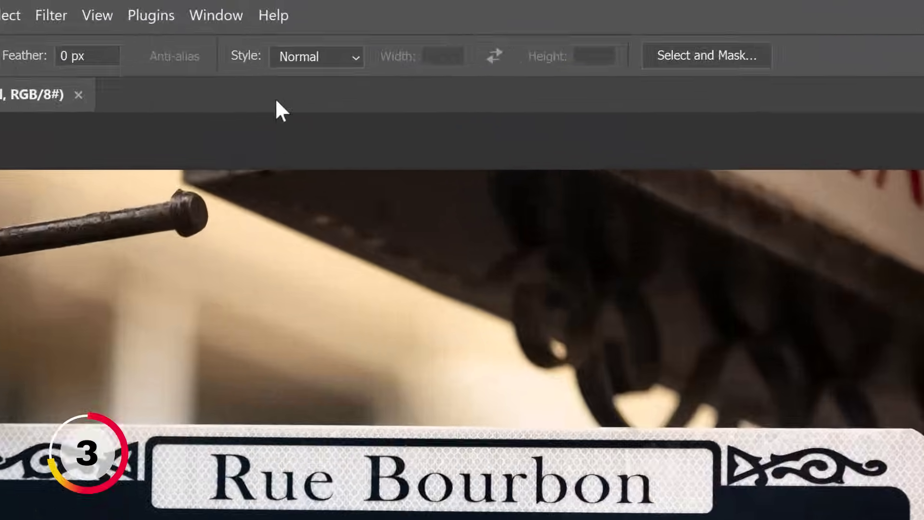
# - Show the Libraries panel and start Extract from Image on the Bourbon photo
pyautogui.click(246, 7)
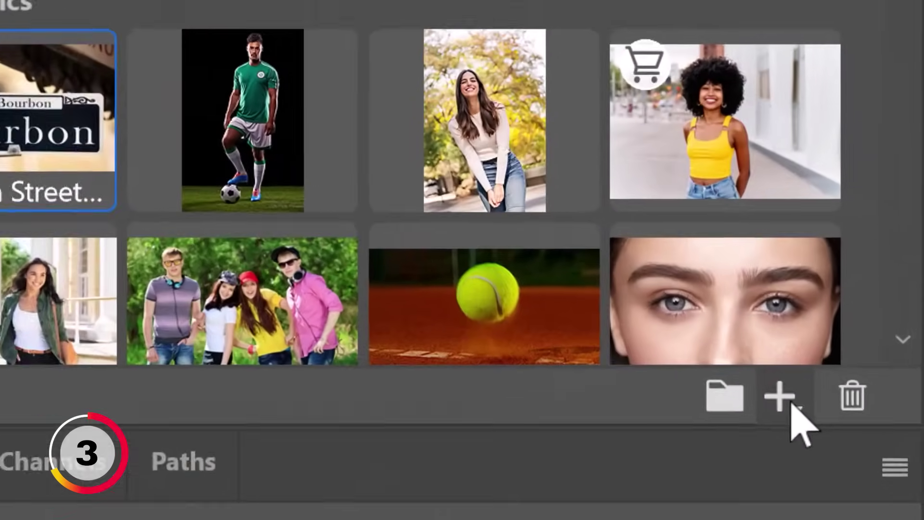
pyautogui.click(890, 274)
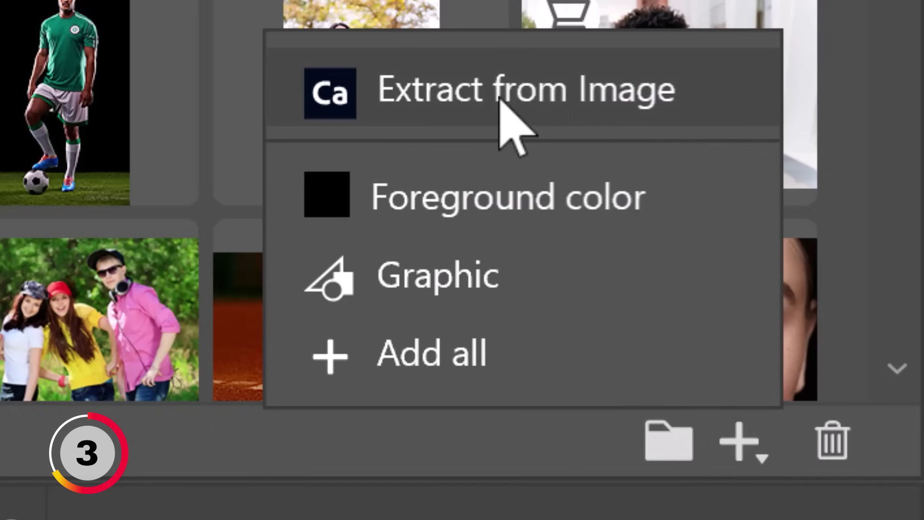
pyautogui.click(673, 94)
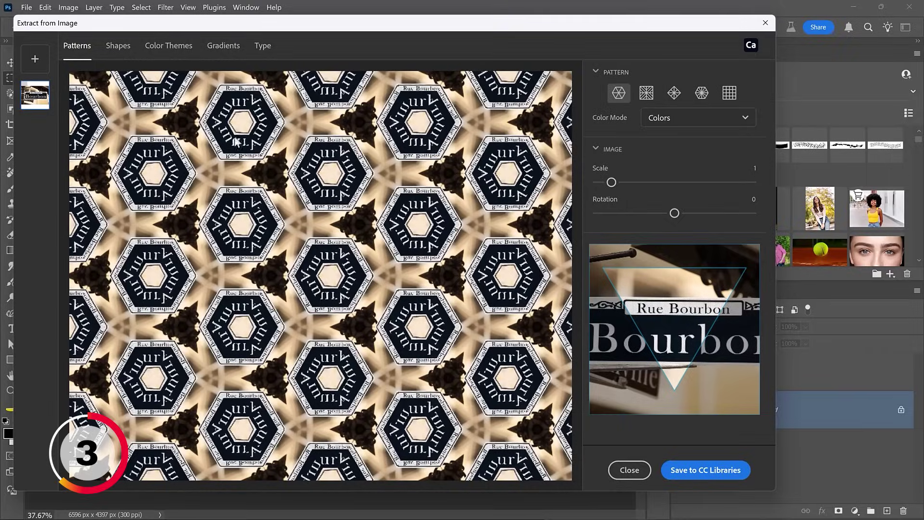
# - Review the extracted Shapes, Color Themes and Gradients, then move to the Type tab
pyautogui.click(118, 48)
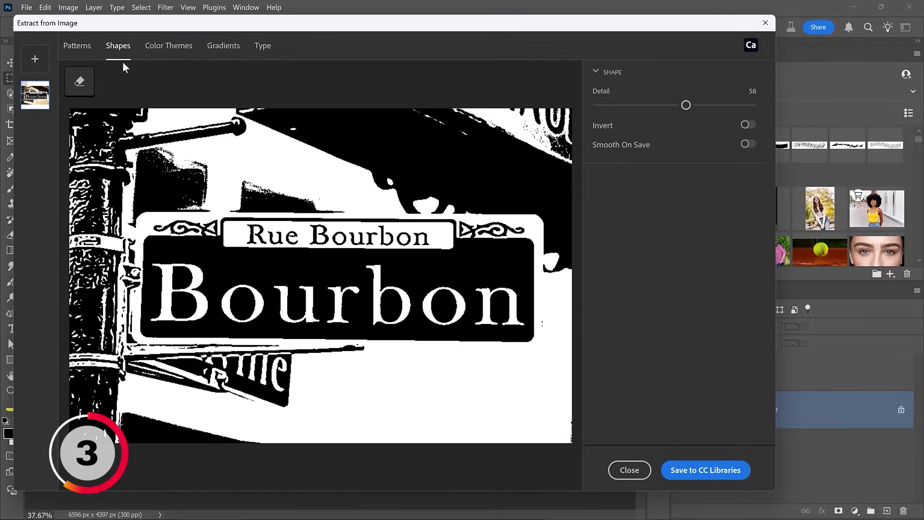
pyautogui.click(166, 48)
pyautogui.click(228, 46)
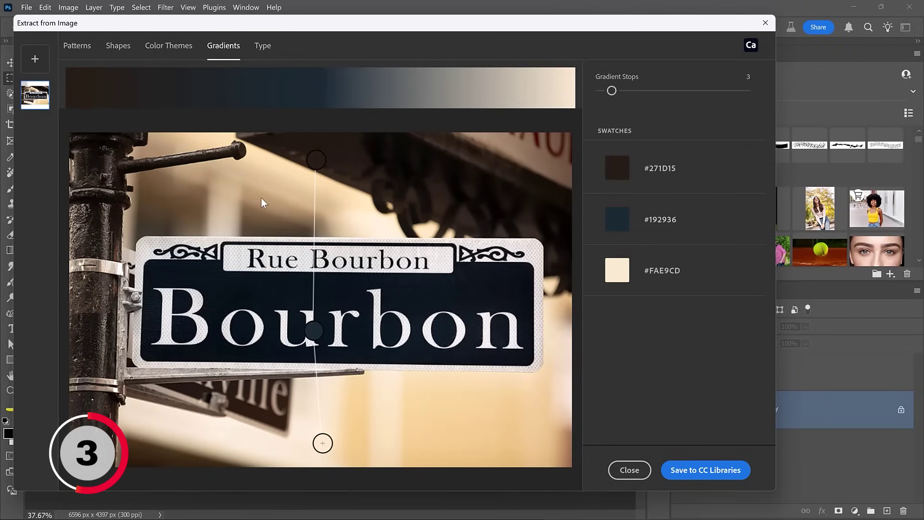
pyautogui.click(263, 47)
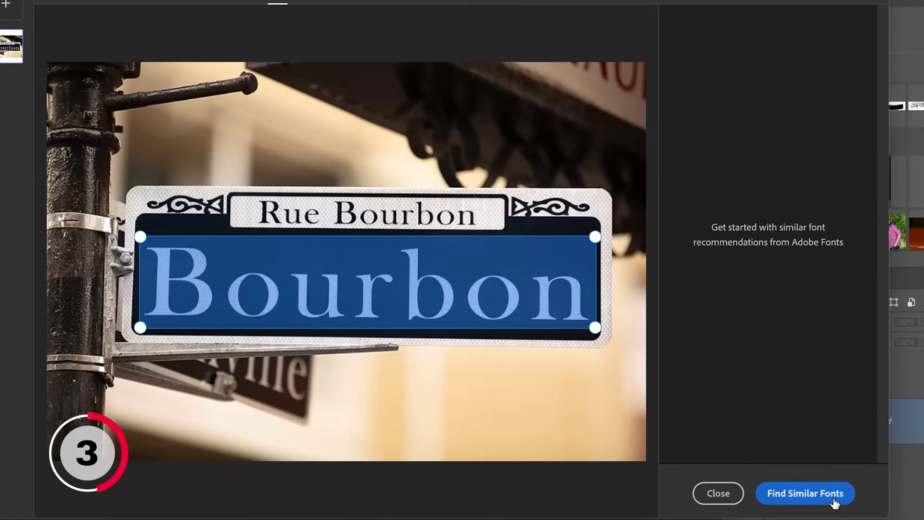
# - Find fonts similar to the Bourbon lettering and preview them with custom sample text 'Photoshop'
pyautogui.click(840, 501)
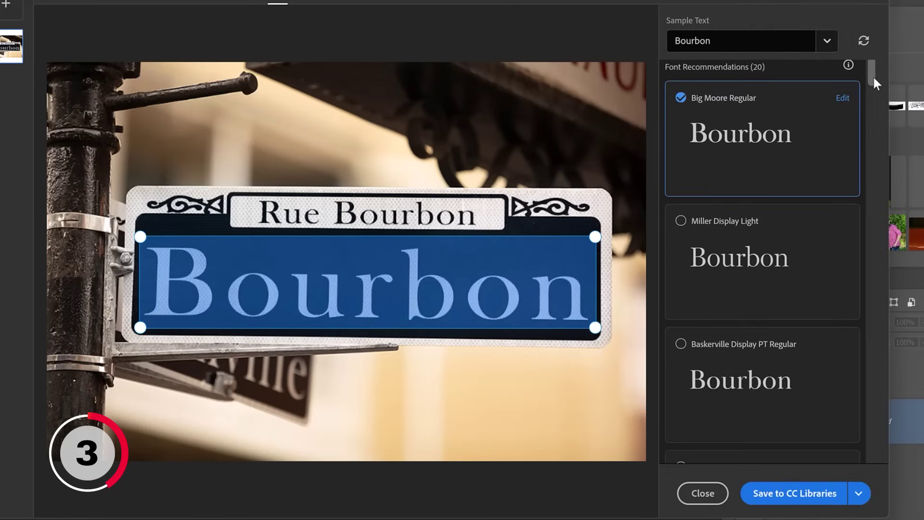
pyautogui.moveTo(874, 77)
pyautogui.mouseDown()
pyautogui.moveTo(885, 152)
pyautogui.moveTo(873, 68)
pyautogui.mouseUp()
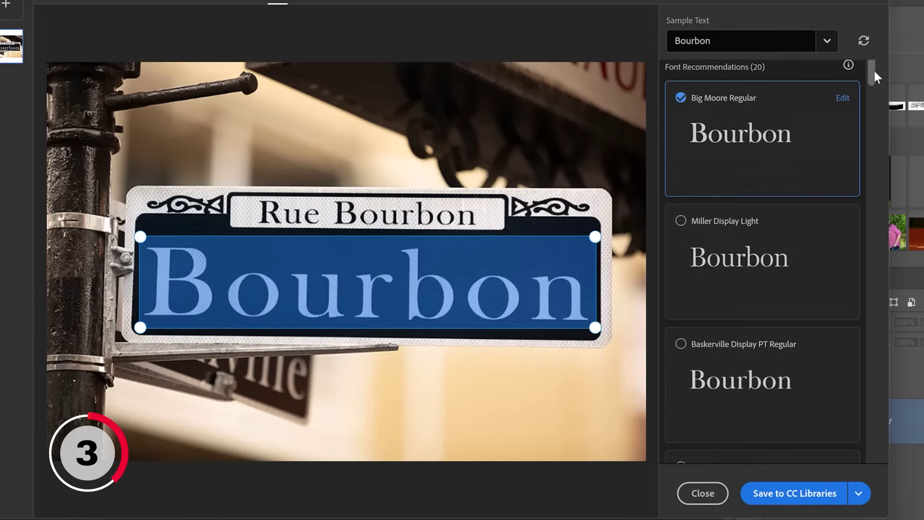
pyautogui.click(827, 41)
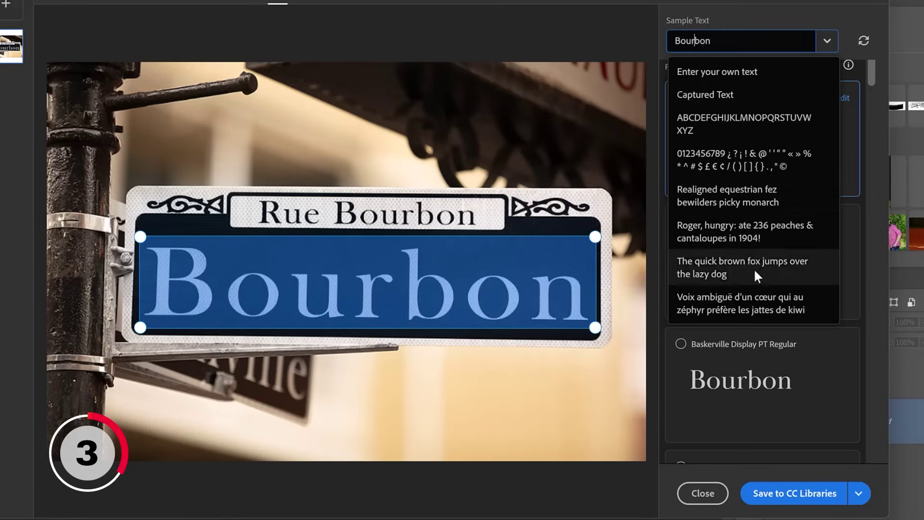
pyautogui.click(743, 67)
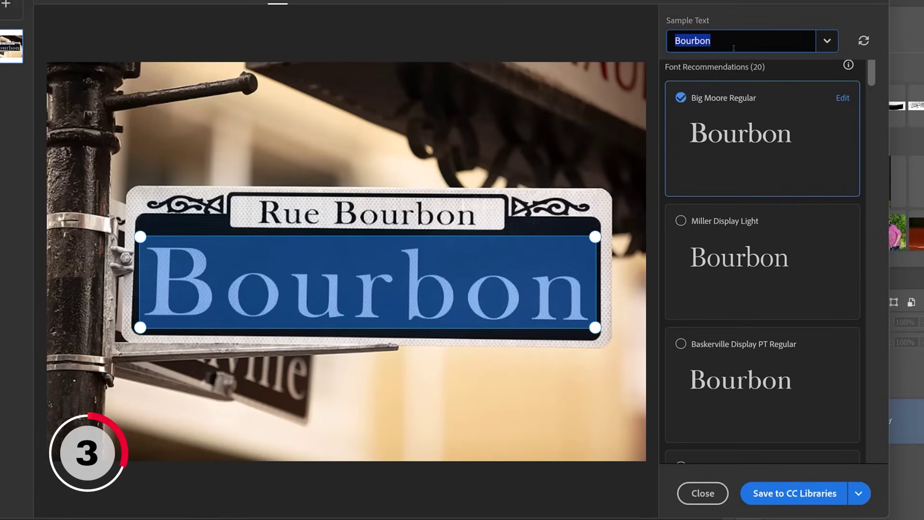
pyautogui.write('Photoshop')
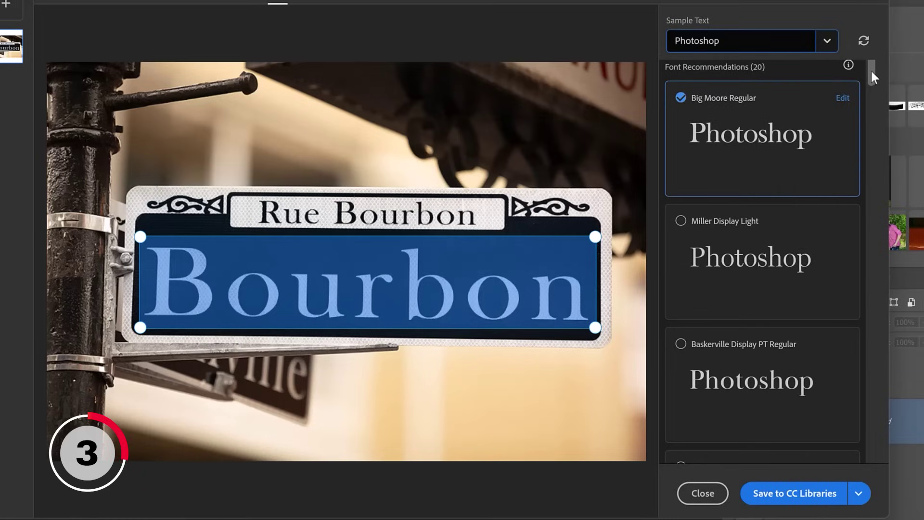
pyautogui.moveTo(871, 71)
pyautogui.mouseDown()
pyautogui.moveTo(879, 100)
pyautogui.moveTo(877, 59)
pyautogui.mouseUp()
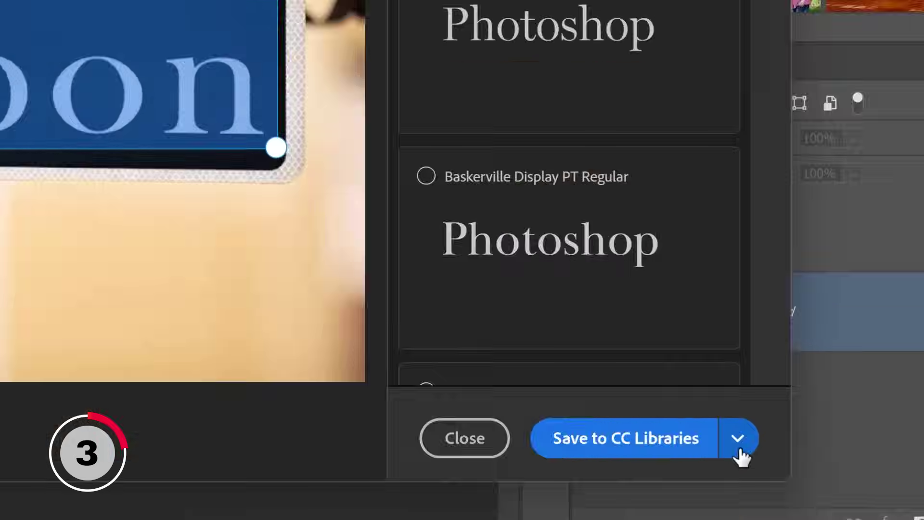
# - Save the Big Moore Regular match to CC Libraries as a Character Style and close
pyautogui.click(858, 493)
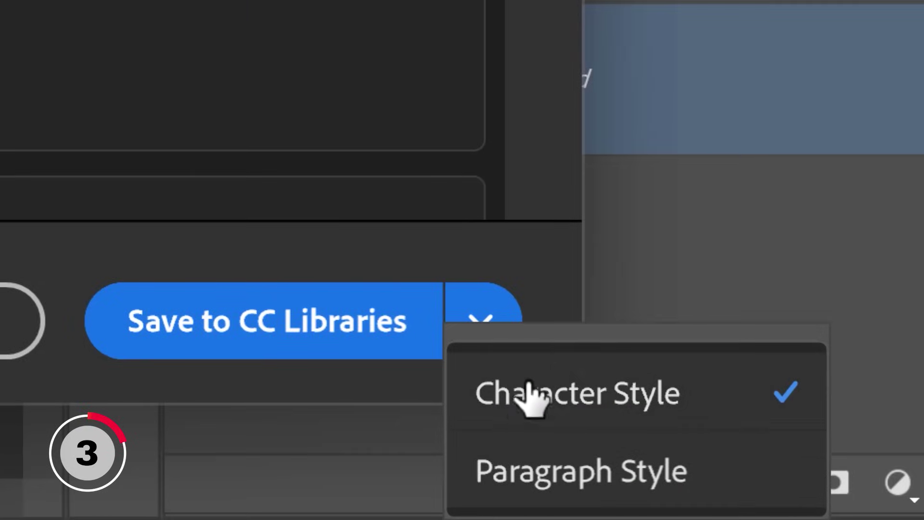
pyautogui.click(505, 249)
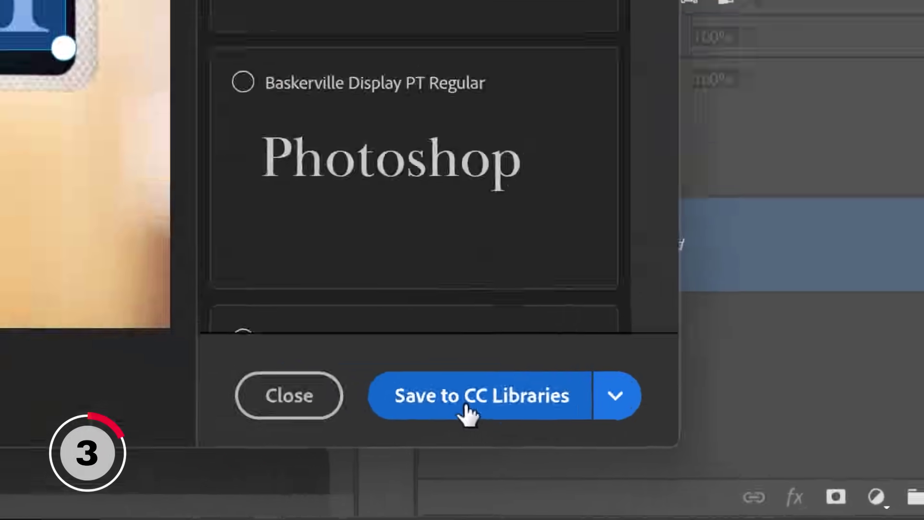
pyautogui.click(244, 344)
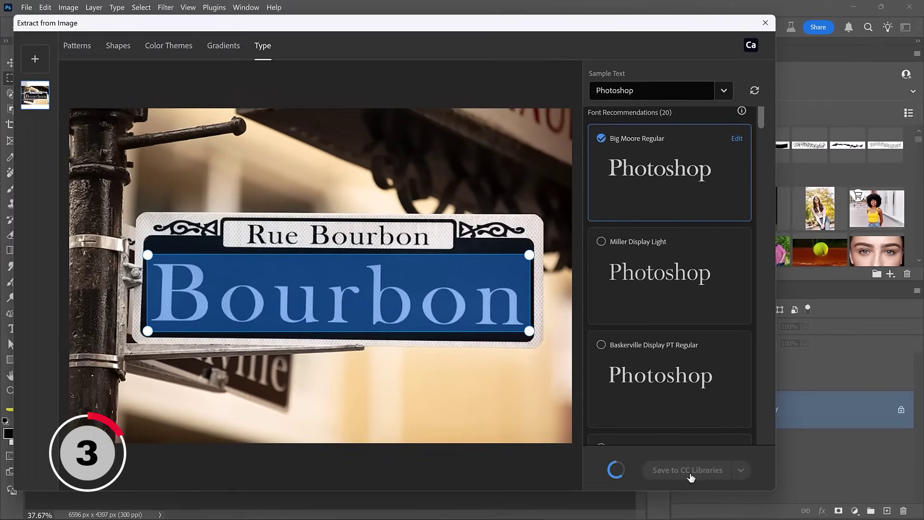
pyautogui.click(630, 472)
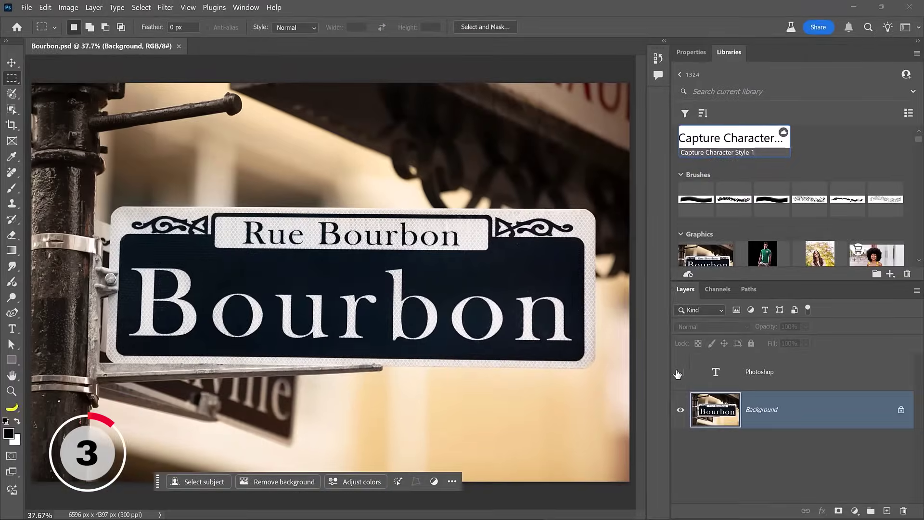
# - Show and select the PHOTOSHOP text layer and apply Capture Character Style 1
pyautogui.click(678, 373)
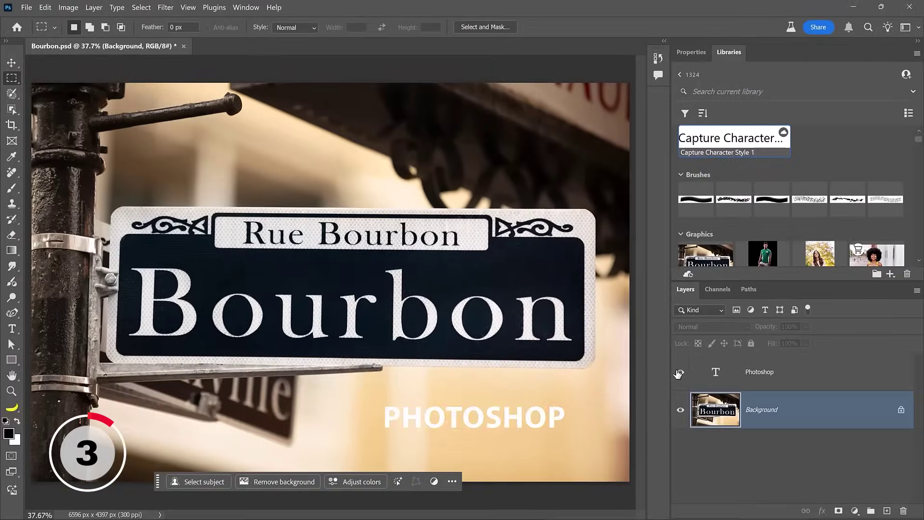
pyautogui.click(703, 379)
pyautogui.click(680, 373)
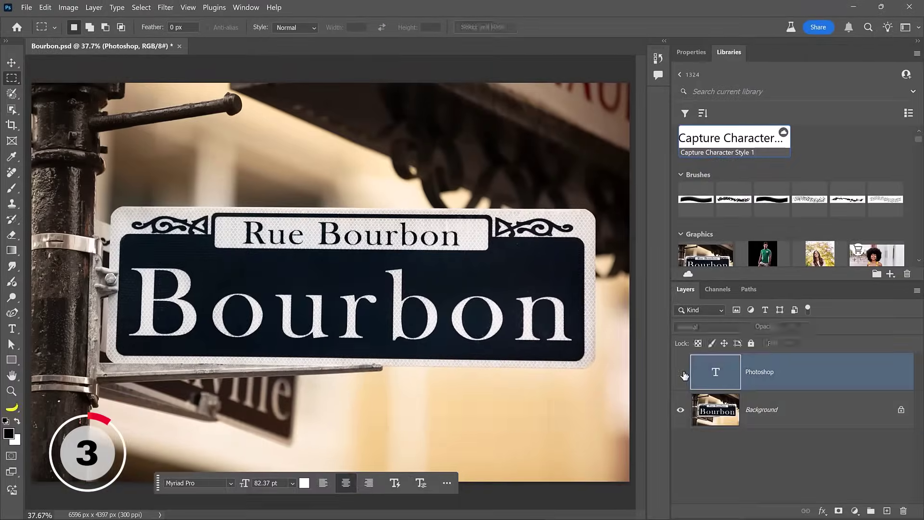
pyautogui.click(680, 373)
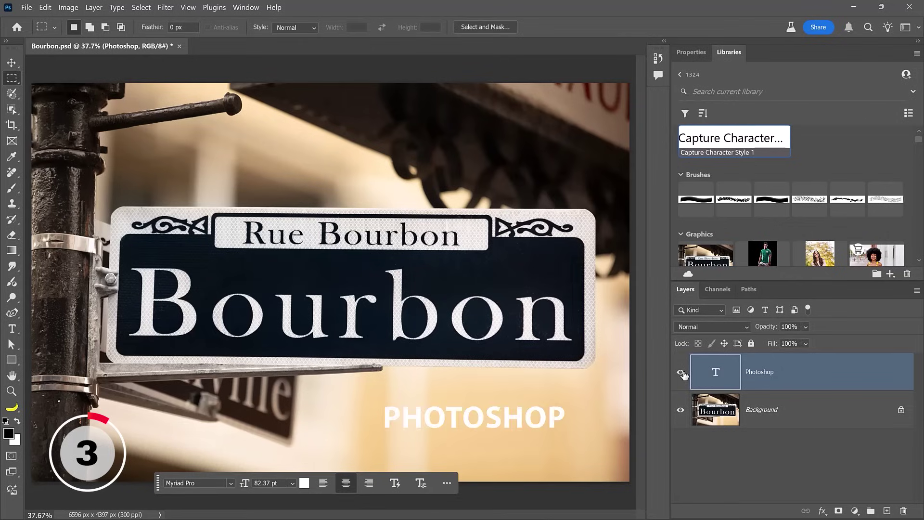
pyautogui.click(704, 142)
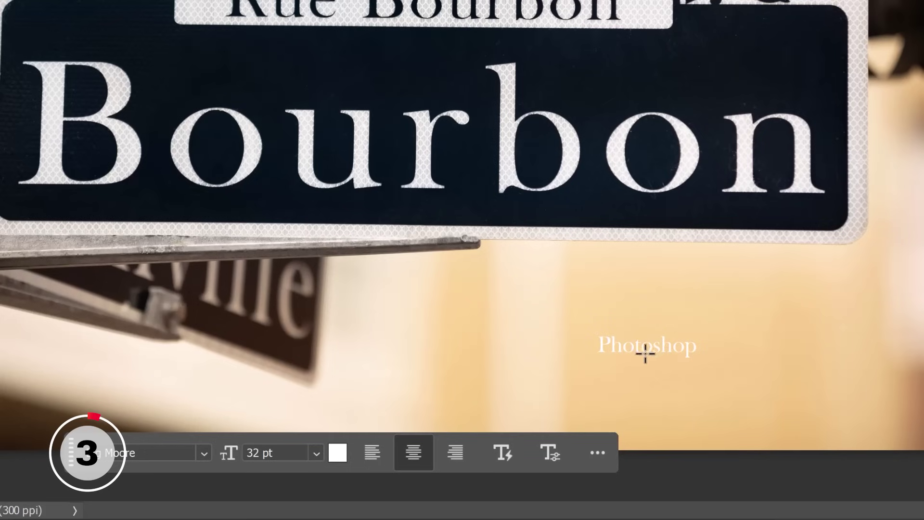
# - Enlarge the PHOTOSHOP text to 150 pt and bring up its colour picker
pyautogui.click(315, 453)
pyautogui.click(308, 421)
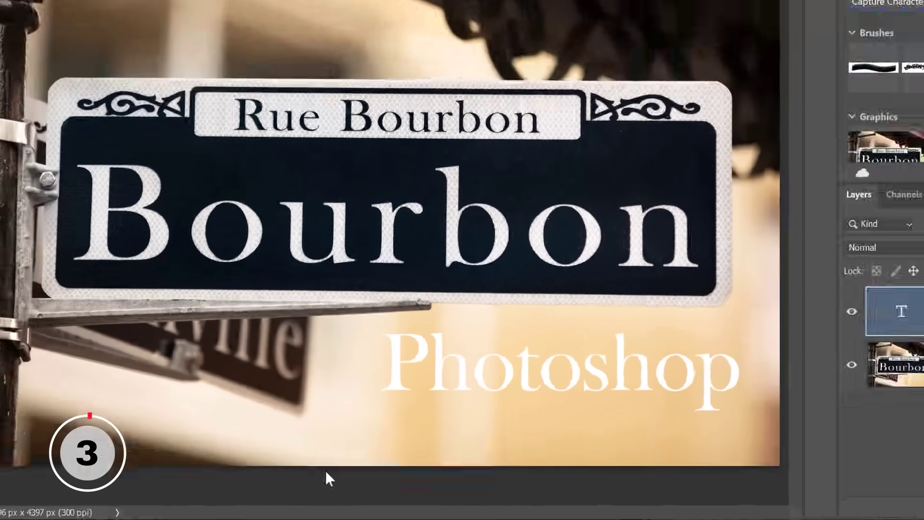
pyautogui.click(337, 452)
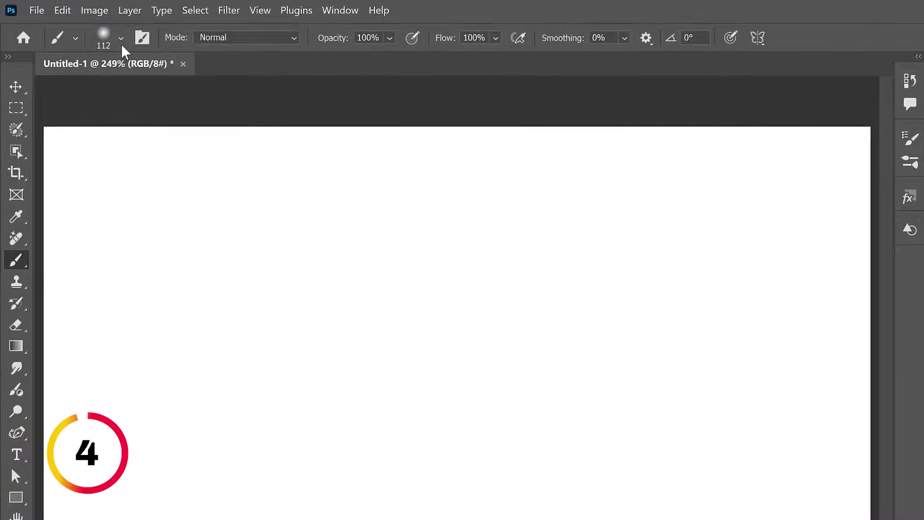
# - Restore the Legacy Brushes set to the brush presets
pyautogui.click(121, 41)
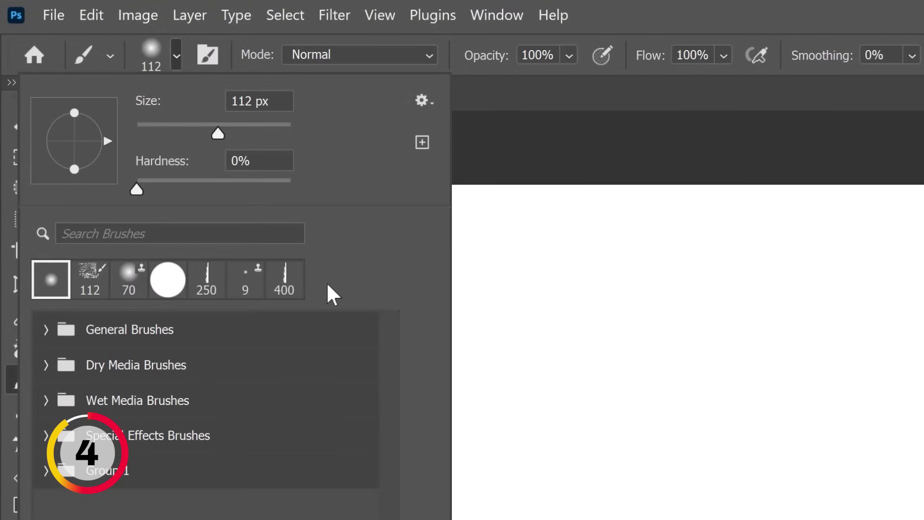
pyautogui.click(423, 99)
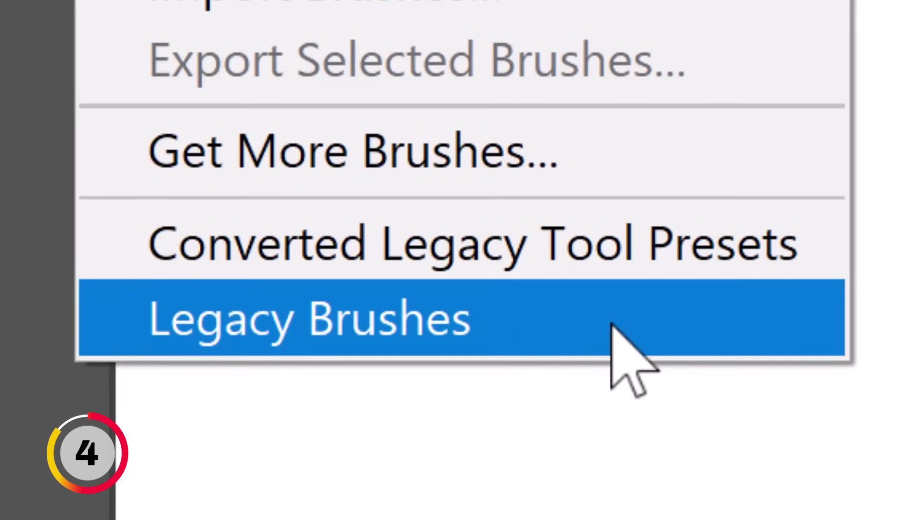
pyautogui.click(613, 325)
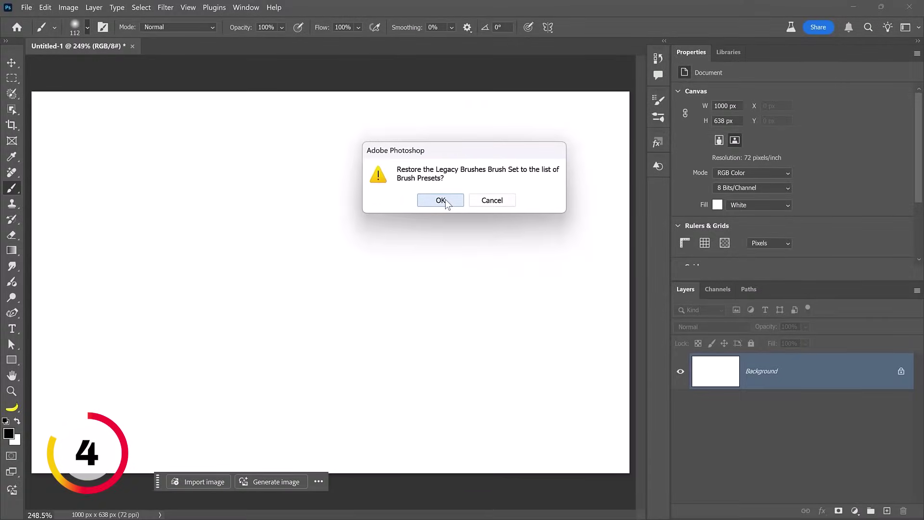
pyautogui.click(440, 200)
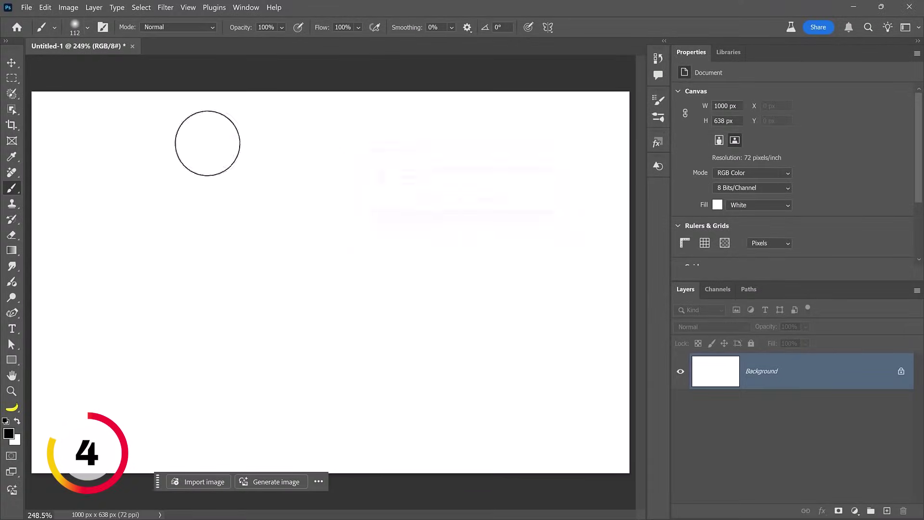
# - Expand Legacy Brushes > Default Brushes in the preset picker to browse its brushes
pyautogui.click(88, 28)
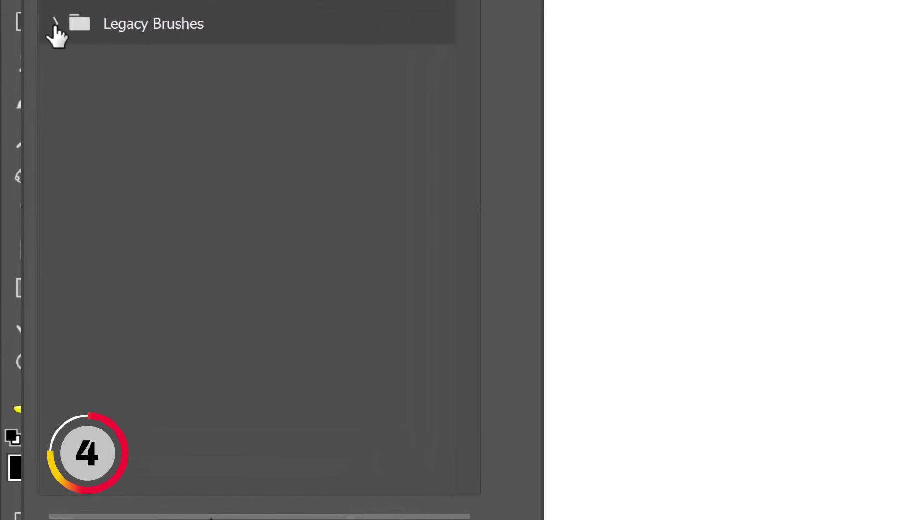
pyautogui.click(23, 252)
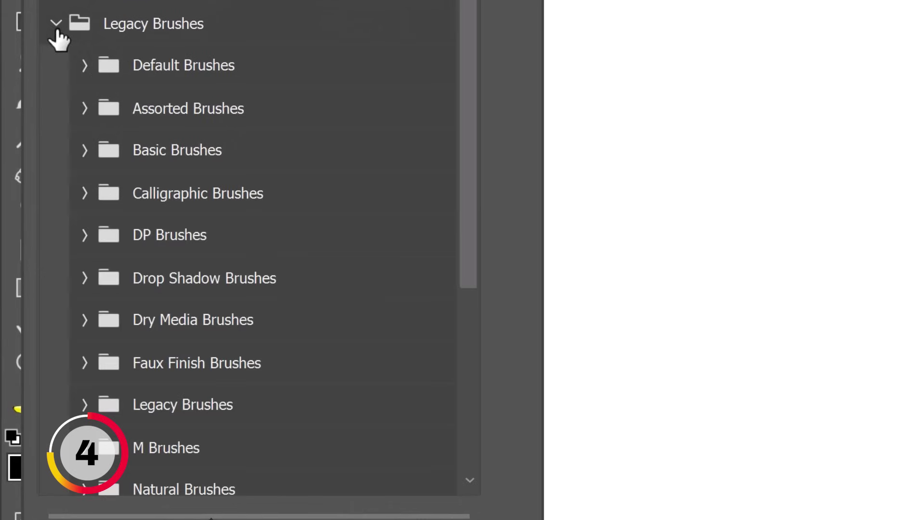
pyautogui.click(85, 66)
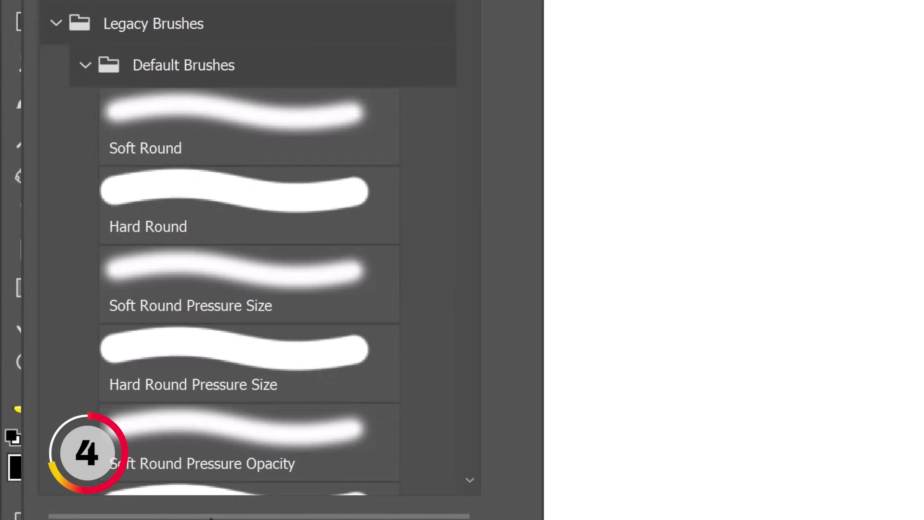
pyautogui.moveTo(478, 1)
pyautogui.mouseDown()
pyautogui.moveTo(479, 154)
pyautogui.moveTo(449, 319)
pyautogui.moveTo(444, 462)
pyautogui.mouseUp()
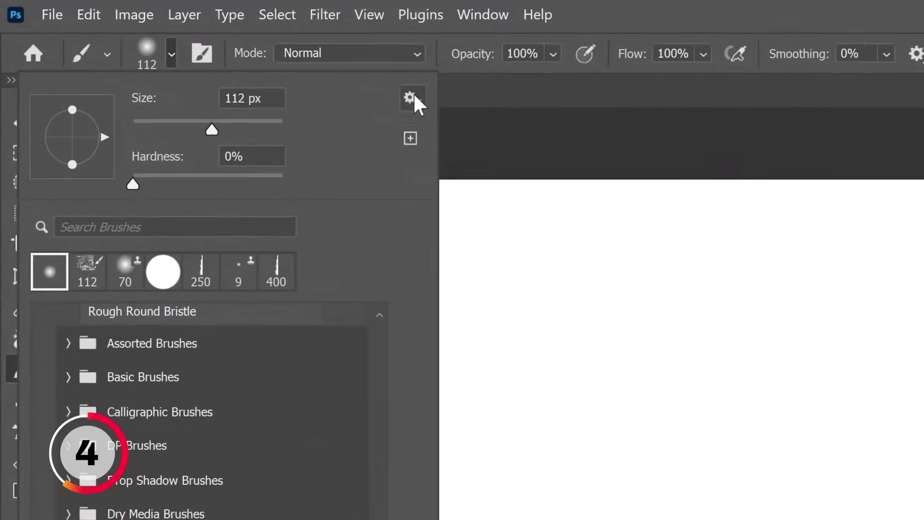
pyautogui.click(210, 49)
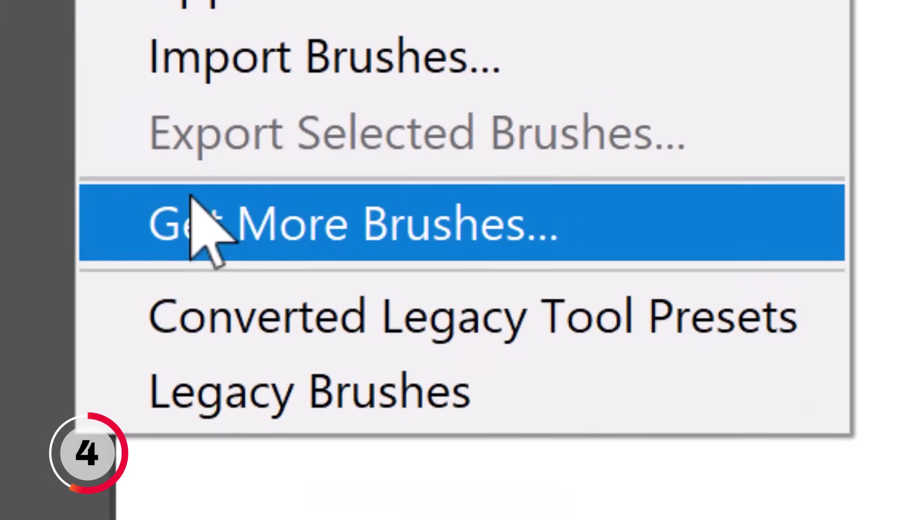
# - Go to Adobe's Get More Brushes page in Chrome and scroll through its custom brushes
pyautogui.click(198, 228)
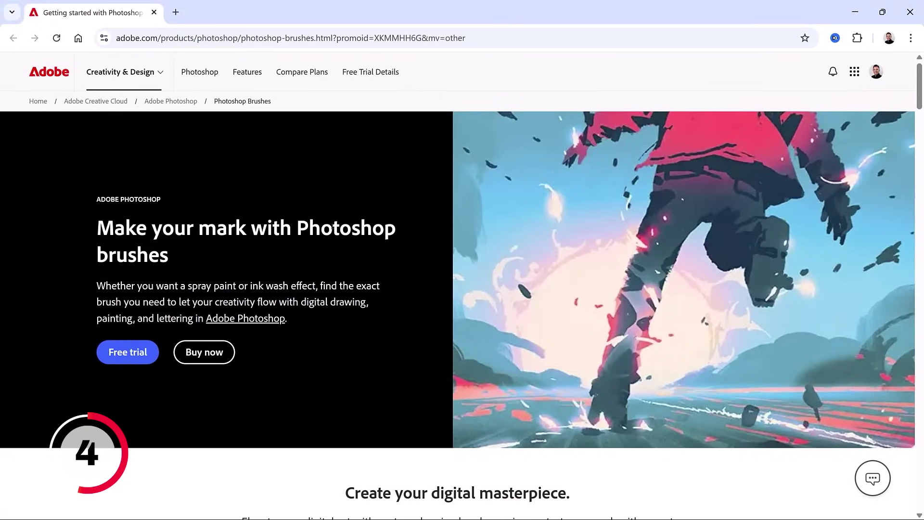
pyautogui.scroll(-15, 337, 221)
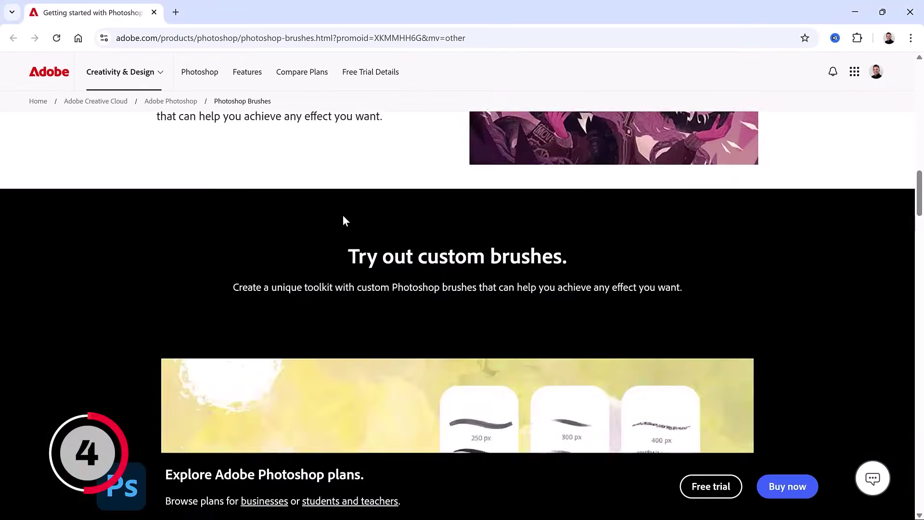
pyautogui.scroll(-15, 343, 219)
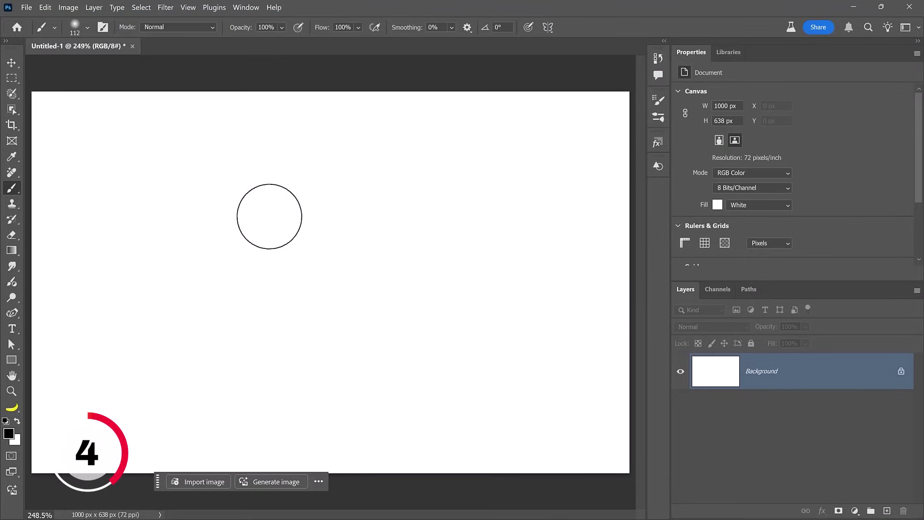
# - Restore the Legacy Shapes and More set in the Shapes panel
pyautogui.click(245, 8)
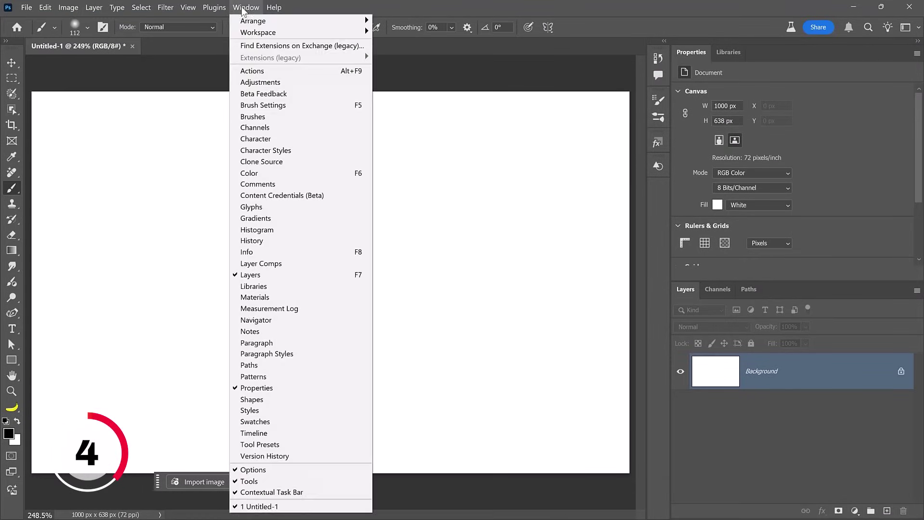
pyautogui.click(270, 400)
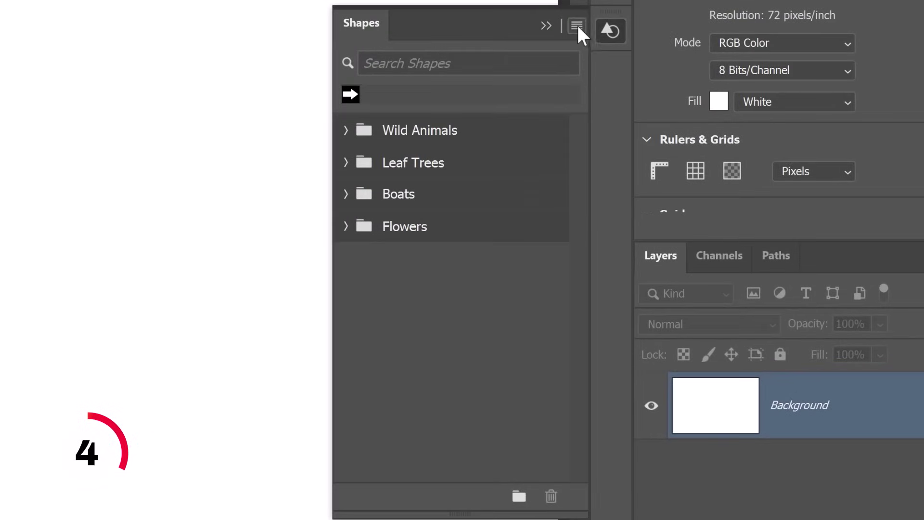
pyautogui.click(578, 27)
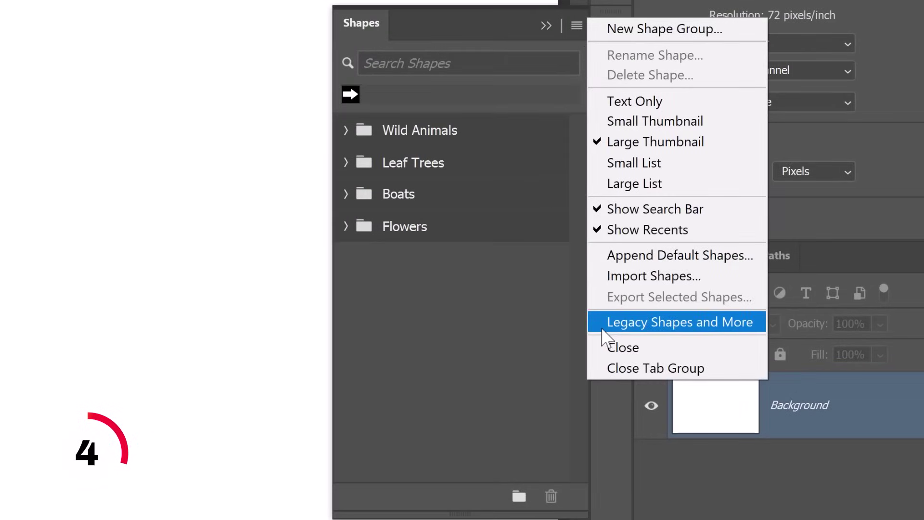
pyautogui.click(687, 330)
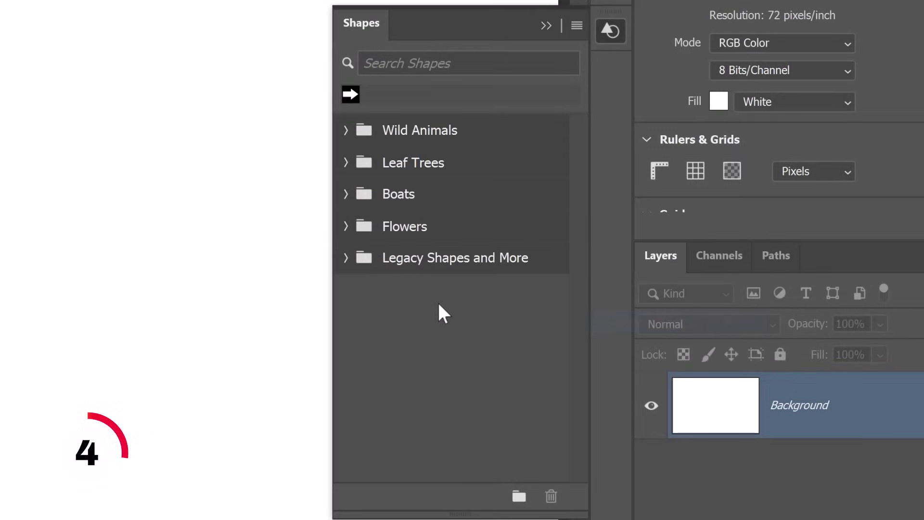
# - Drag a conifer tree from the 2019 Shapes folder onto the left of the canvas
pyautogui.click(345, 259)
pyautogui.click(364, 288)
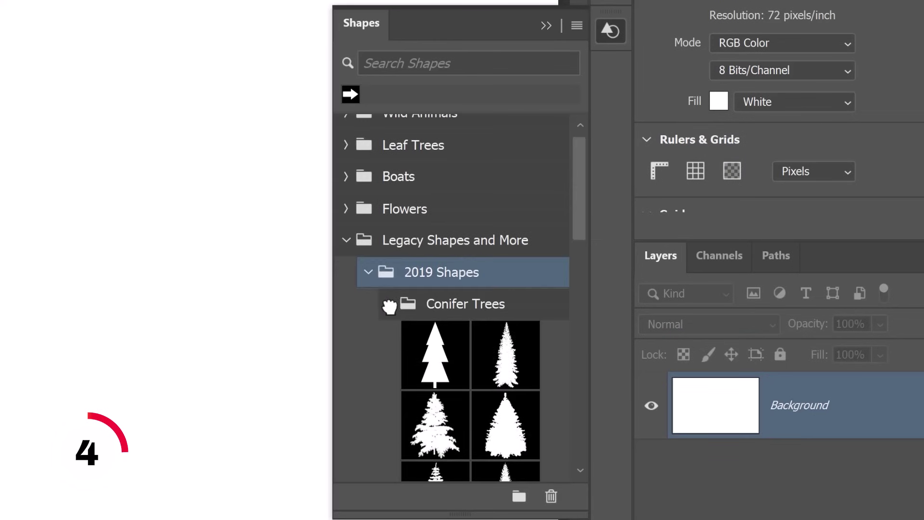
pyautogui.moveTo(414, 315); pyautogui.dragTo(0, 239)
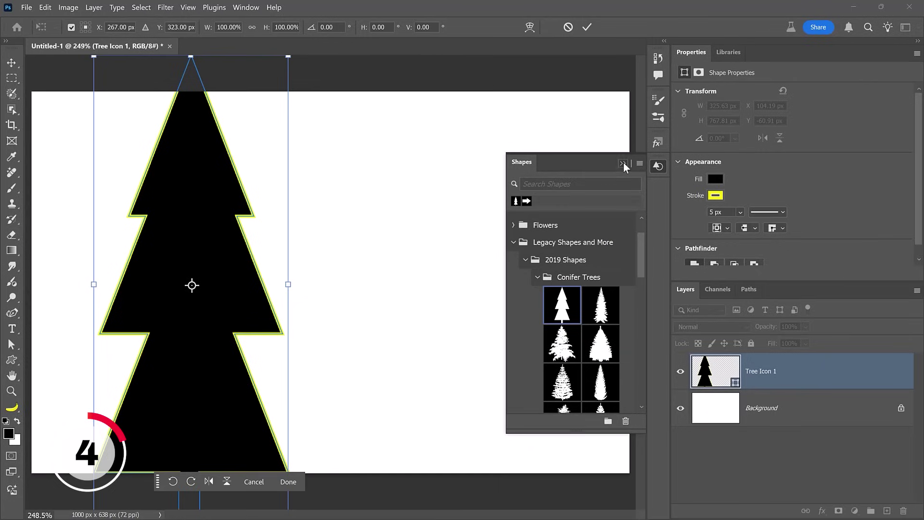
# - Close the Shapes panel and add the Legacy Styles and More set to the Styles panel
pyautogui.click(623, 163)
pyautogui.click(244, 8)
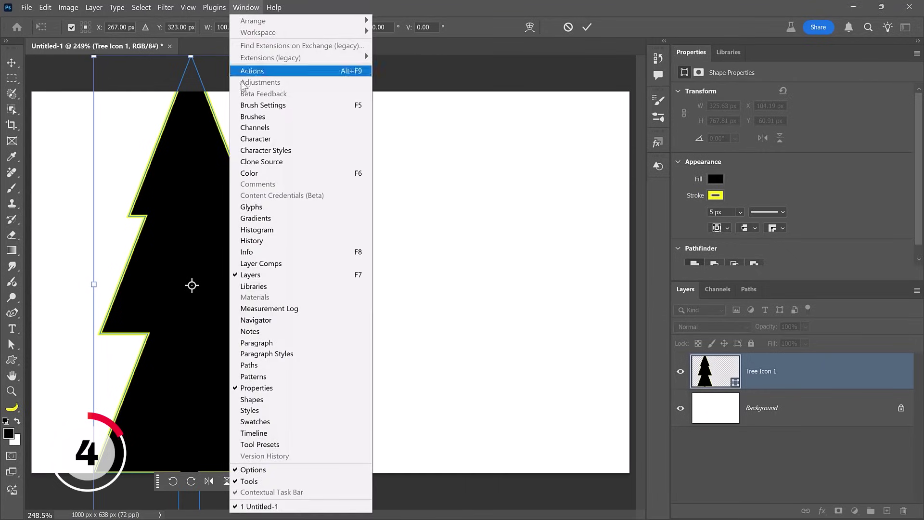
pyautogui.click(260, 410)
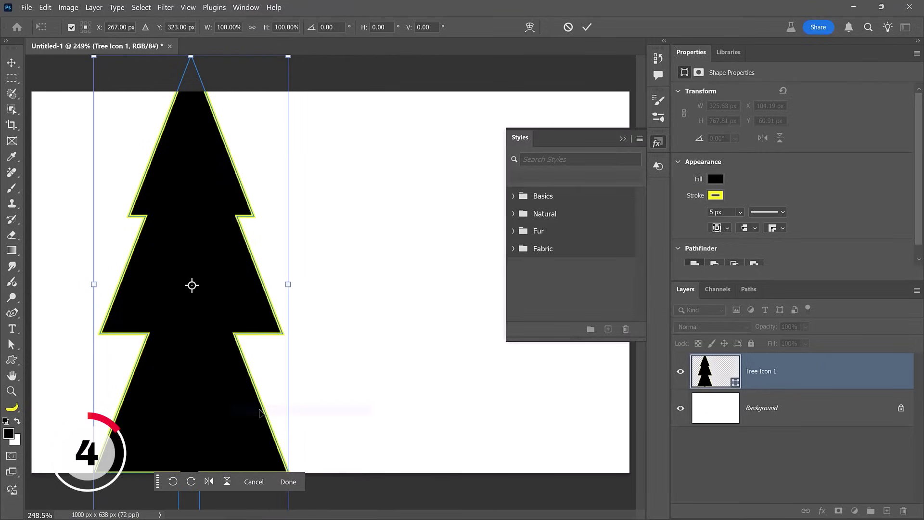
pyautogui.click(639, 138)
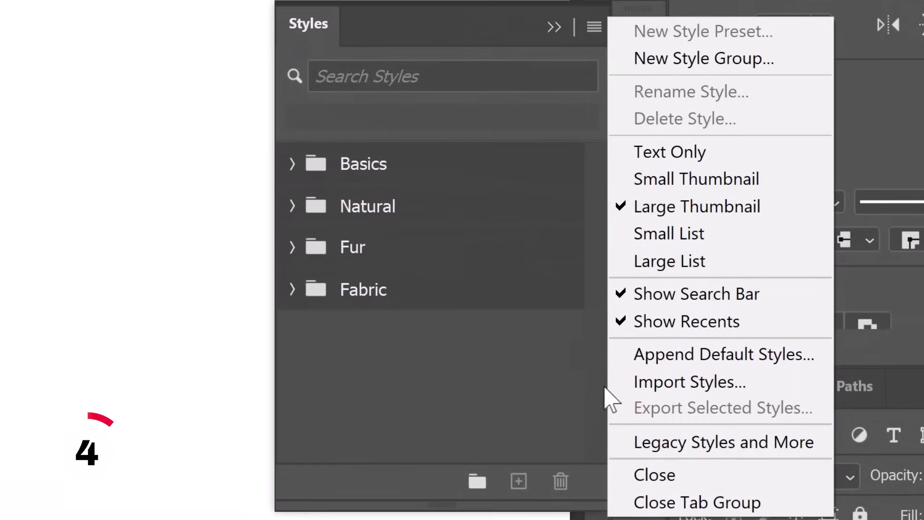
pyautogui.click(630, 442)
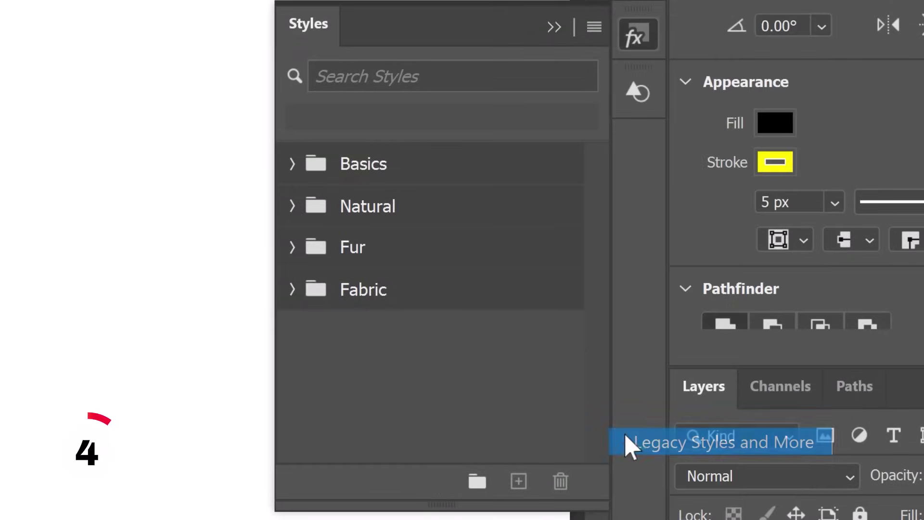
# - Apply a style from 2019 Styles > 3D to the tree shape
pyautogui.click(292, 331)
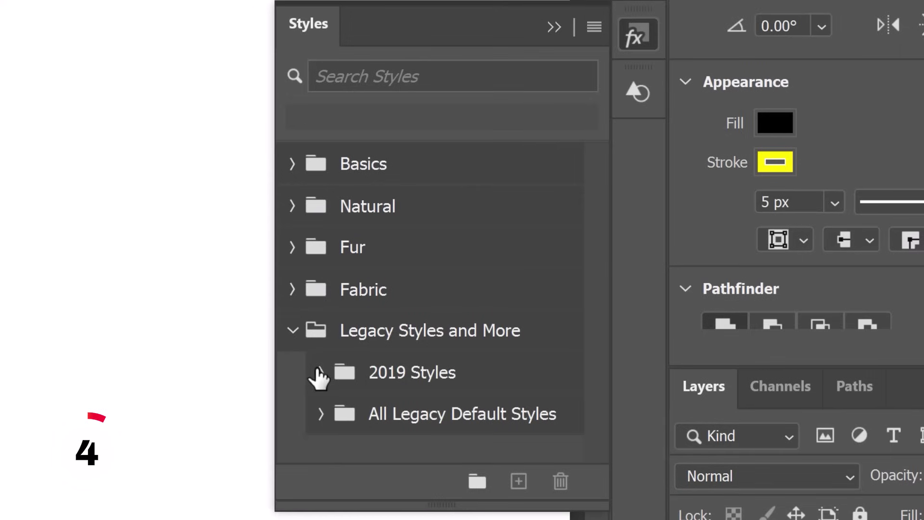
pyautogui.click(319, 373)
pyautogui.scroll(-5, 356, 394)
pyautogui.click(349, 402)
pyautogui.scroll(-5, 359, 385)
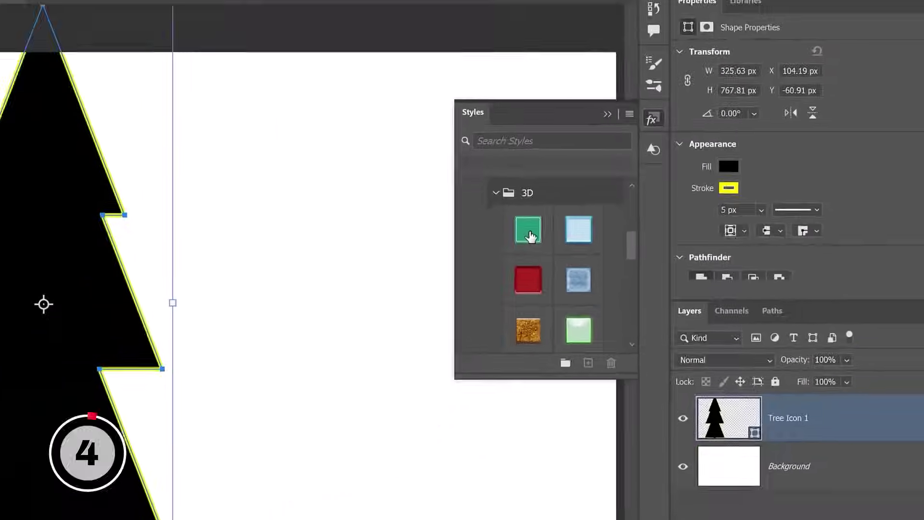
pyautogui.click(412, 241)
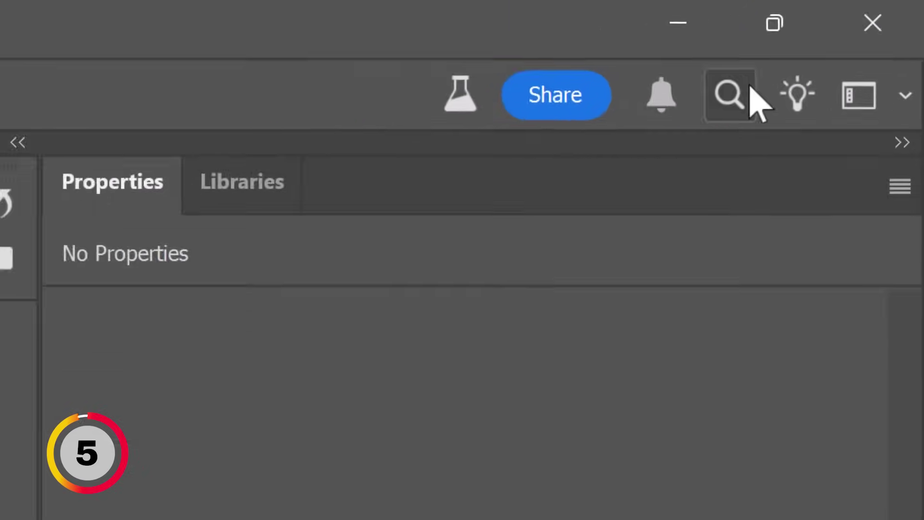
# - In Discover, go to Hands-on tutorials > Add photo effects and open the colorful dual lighting tutorial
pyautogui.click(628, 168)
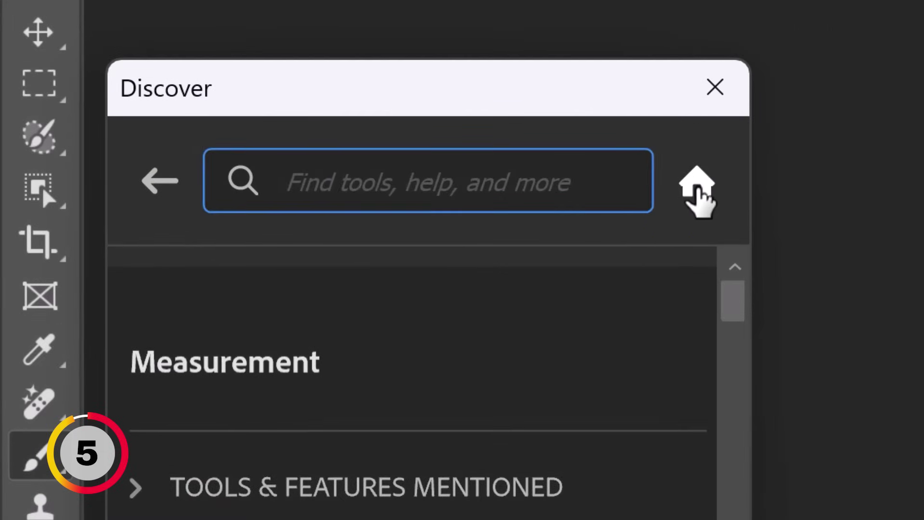
pyautogui.click(698, 188)
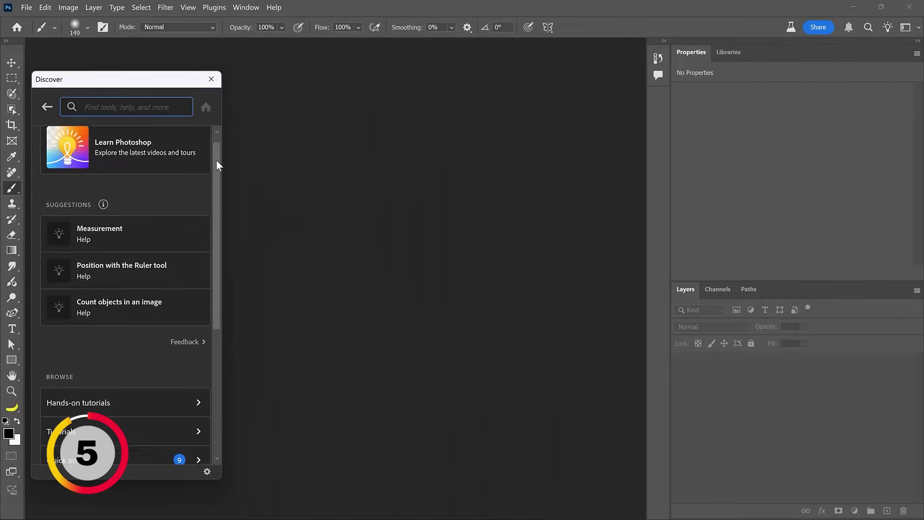
pyautogui.moveTo(216, 161); pyautogui.dragTo(223, 249)
pyautogui.click(95, 245)
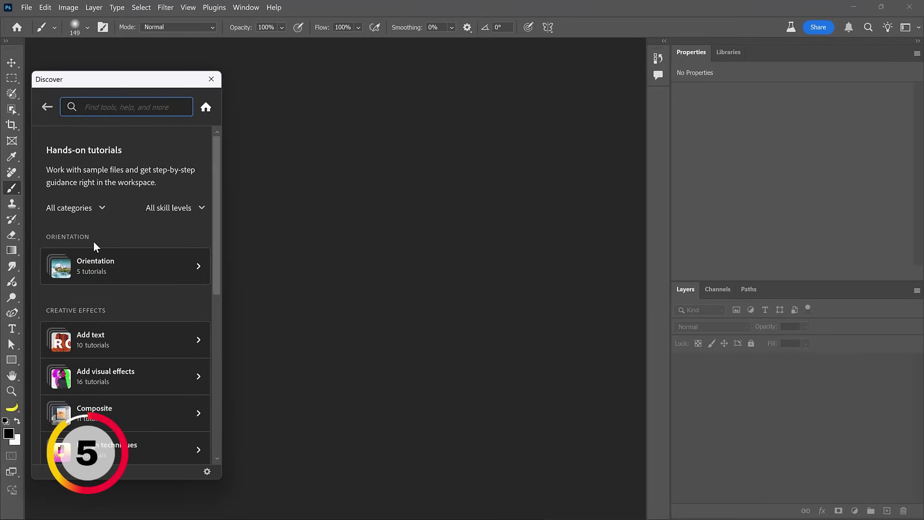
pyautogui.scroll(-6, 93, 241)
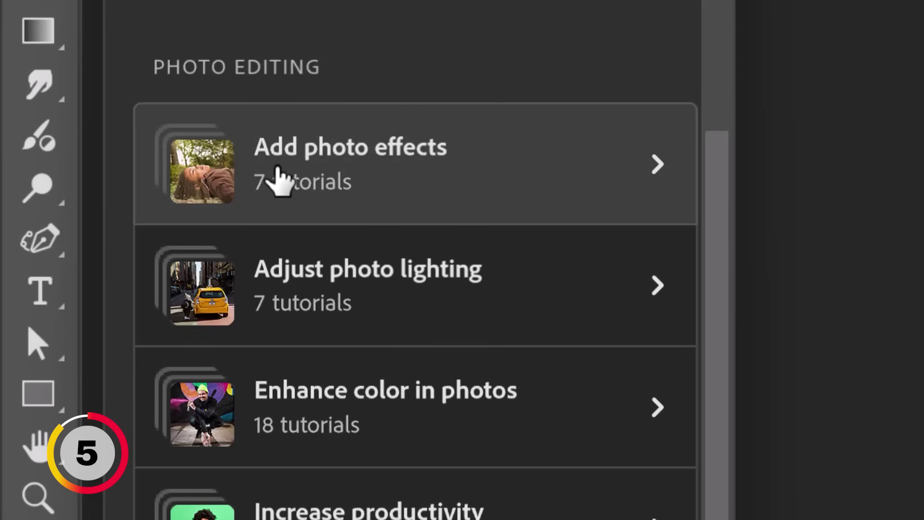
pyautogui.click(416, 177)
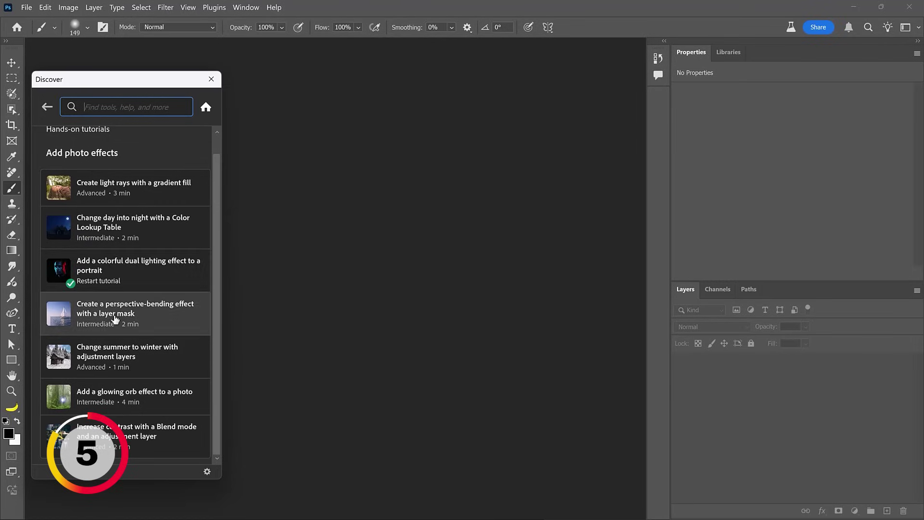
pyautogui.click(87, 273)
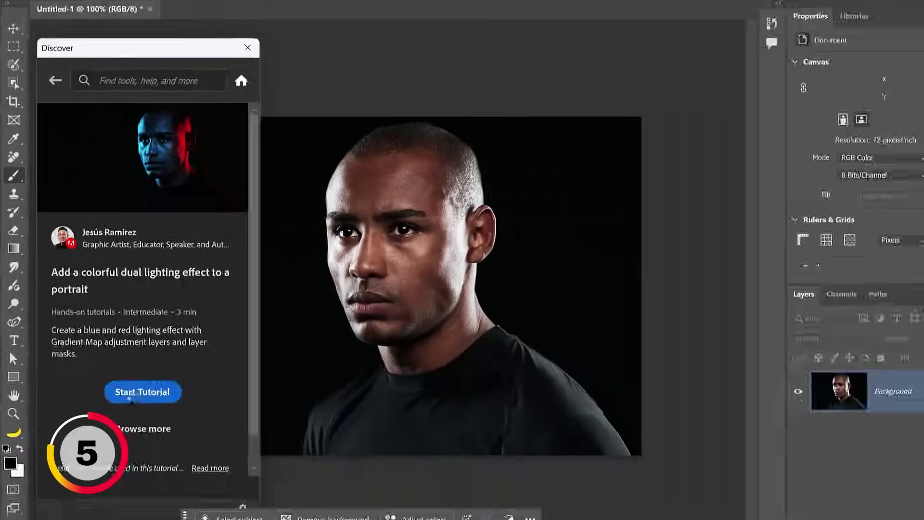
# - Start the tutorial, reset default colours, and mask a new Group 1 with Select Subject
pyautogui.click(129, 392)
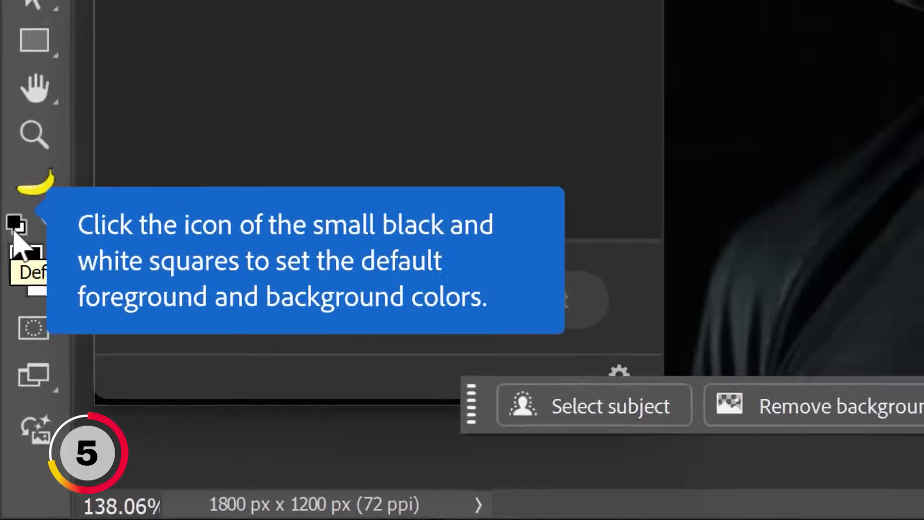
pyautogui.click(20, 140)
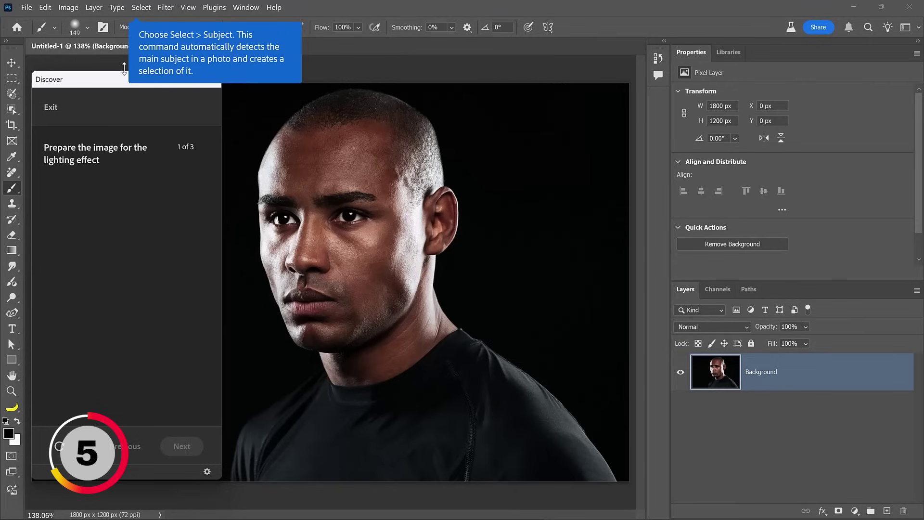
pyautogui.click(142, 8)
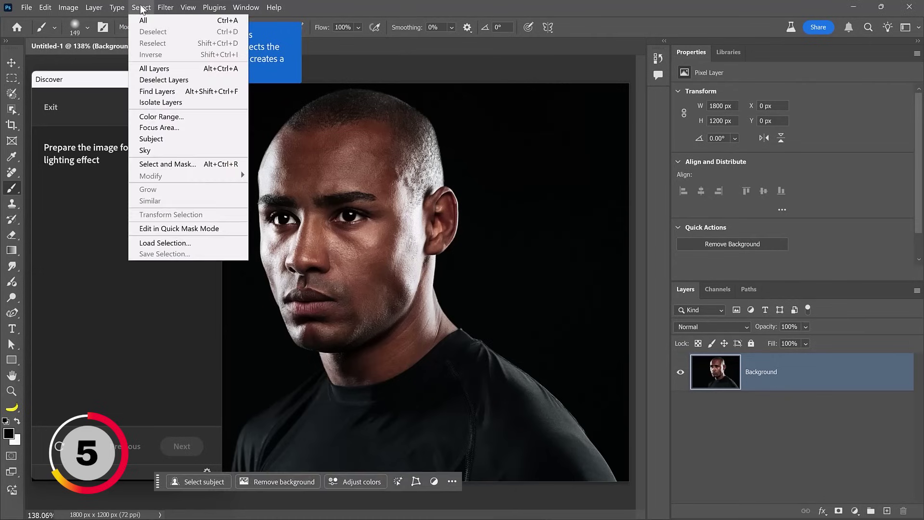
pyautogui.click(158, 139)
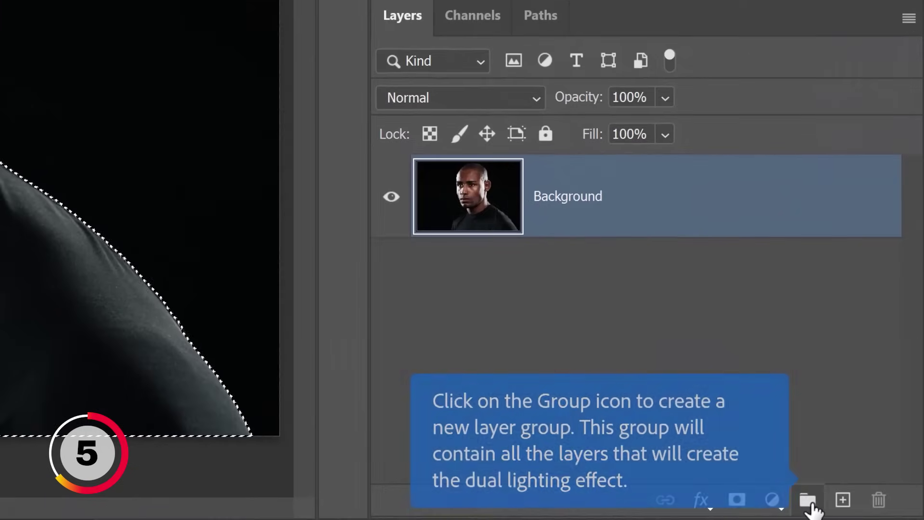
pyautogui.click(809, 501)
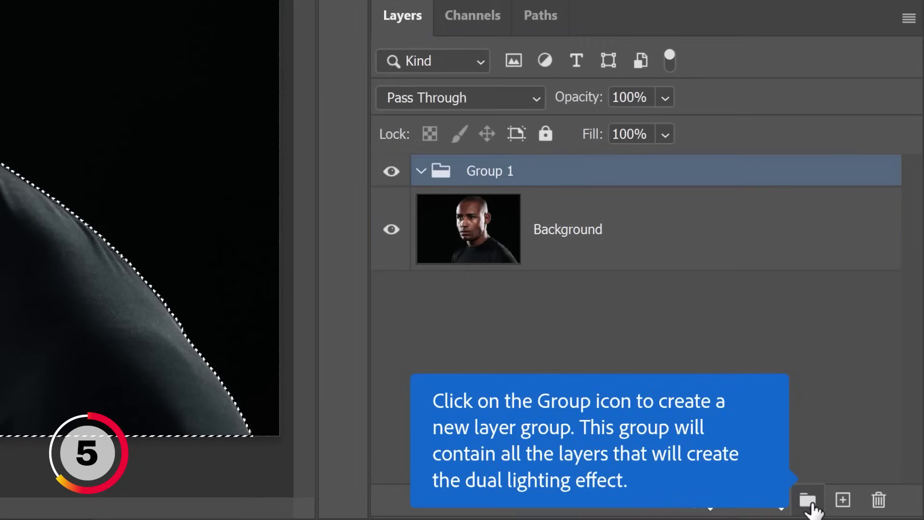
pyautogui.click(736, 500)
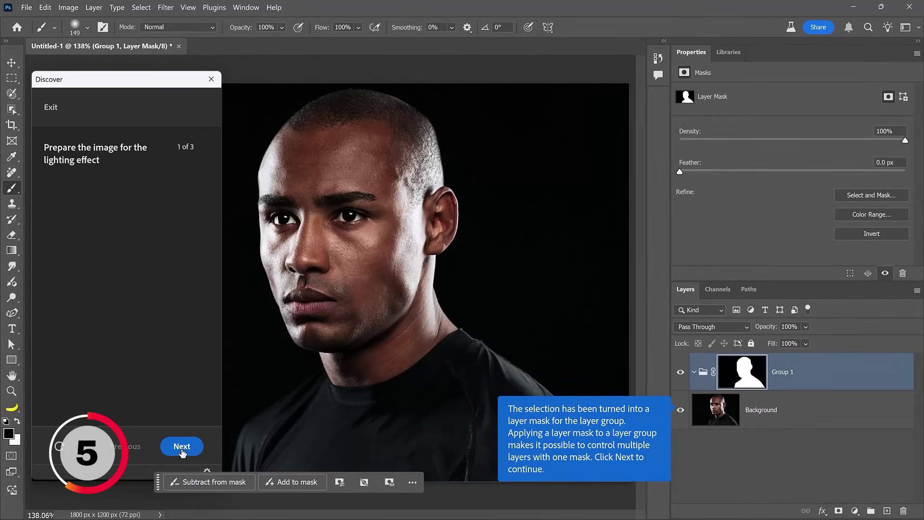
# - Add Black & White and Gradient Map adjustment layers to the portrait
pyautogui.click(182, 446)
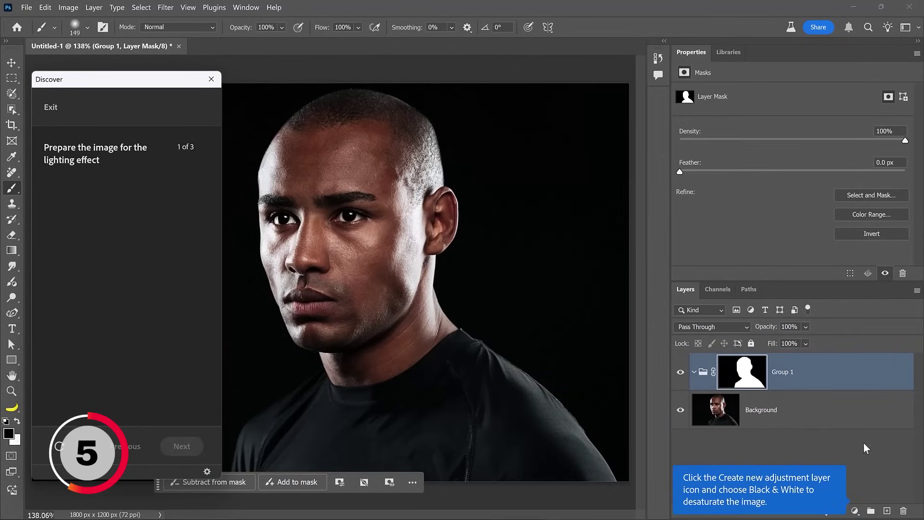
pyautogui.click(855, 511)
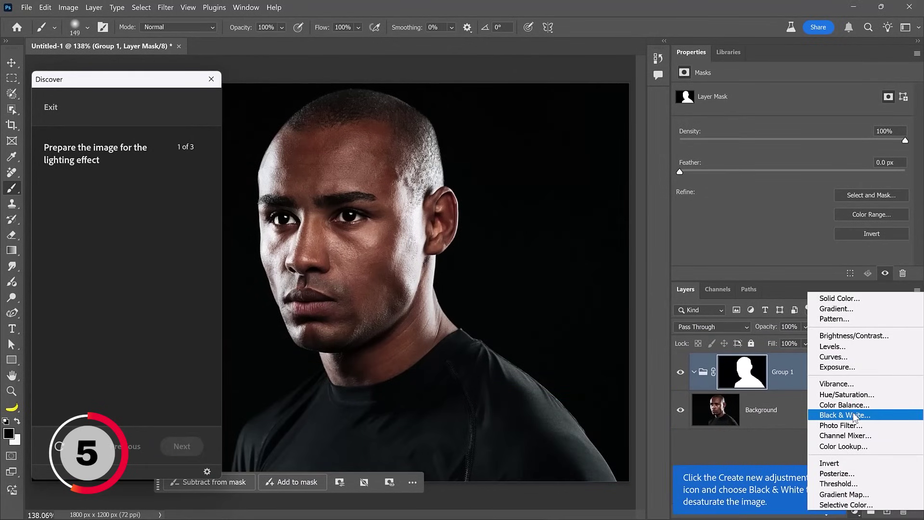
pyautogui.click(886, 417)
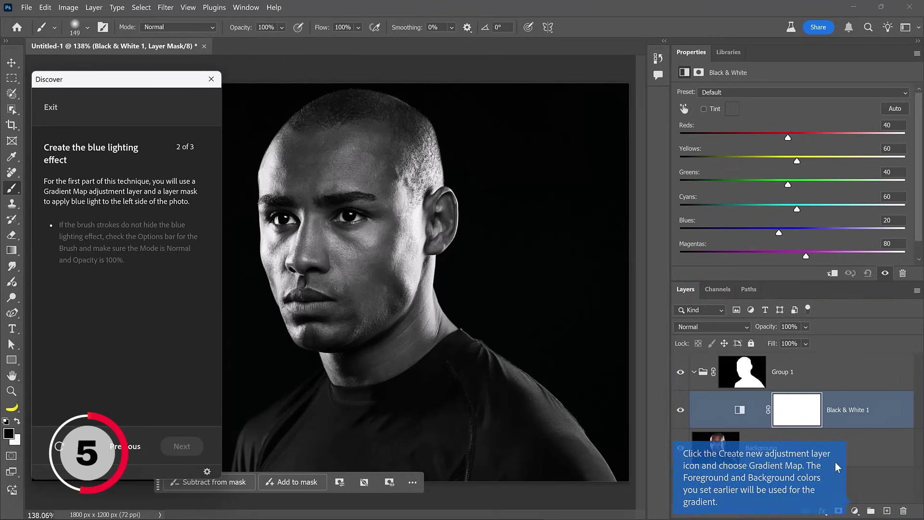
pyautogui.click(854, 510)
pyautogui.click(882, 495)
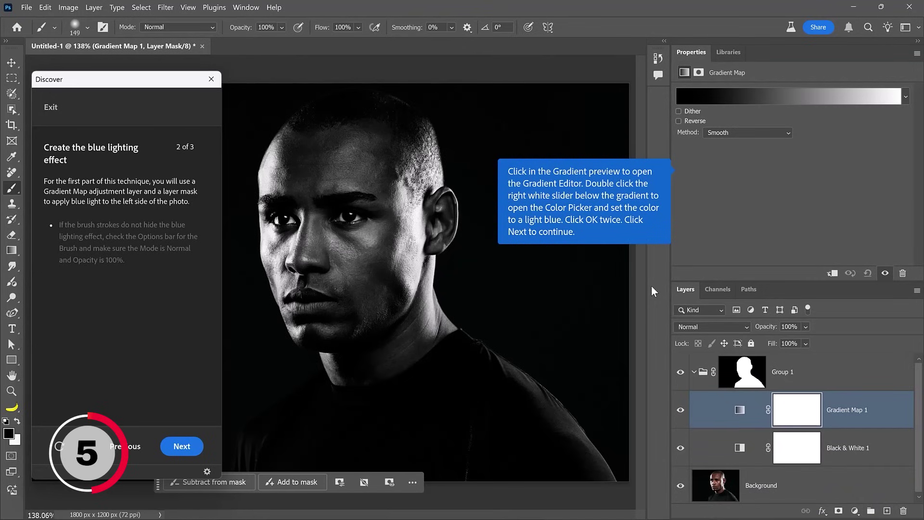
# - Set the gradient map's right stop to light blue for a black-to-blue gradient
pyautogui.click(756, 99)
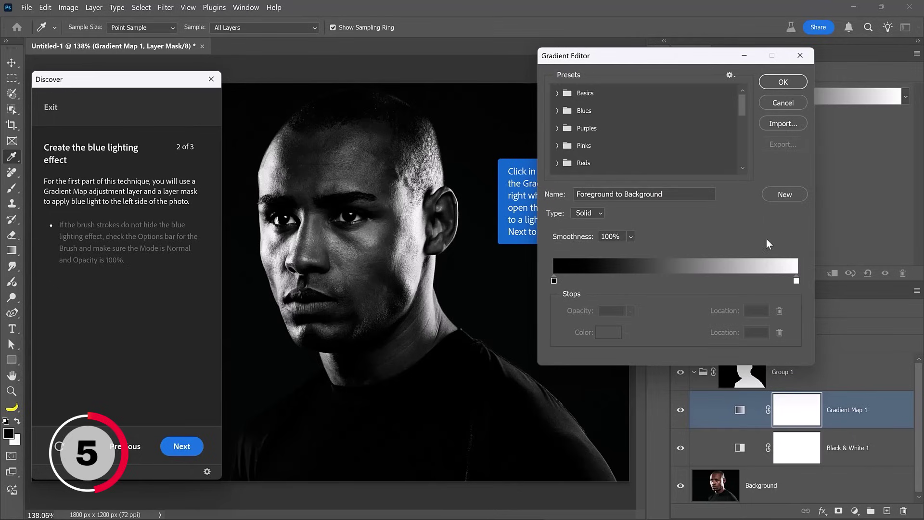
pyautogui.doubleClick(795, 280)
pyautogui.click(688, 247)
pyautogui.write('1286d8')
pyautogui.click(680, 170)
pyautogui.click(776, 175)
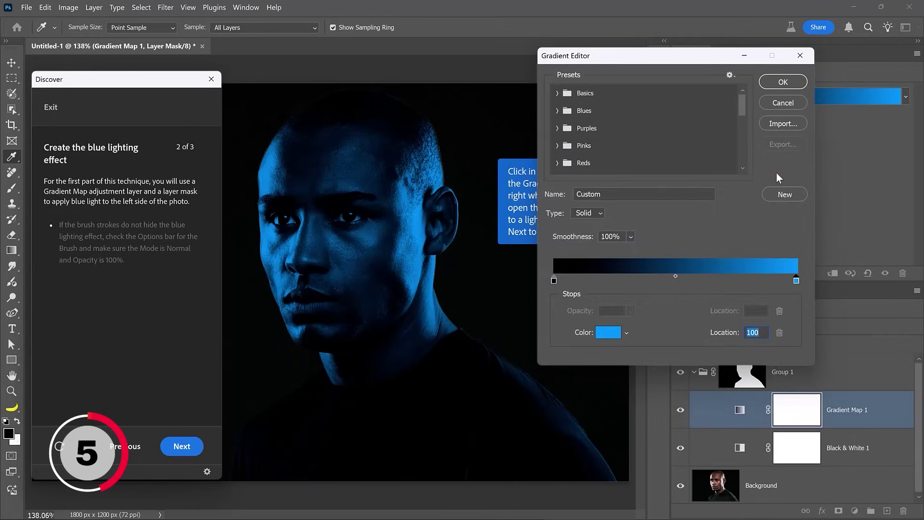
pyautogui.click(775, 85)
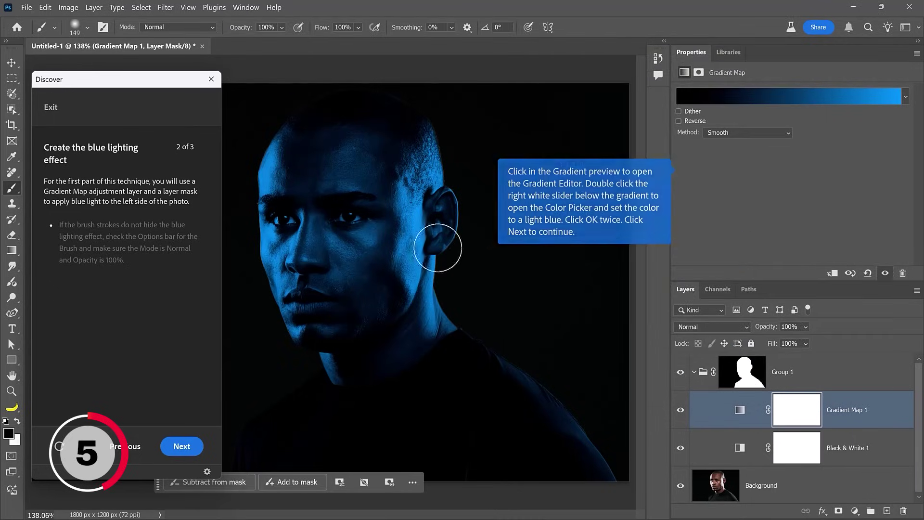
# - Set Gradient Map 1 to Hard Light blend mode at 90% opacity
pyautogui.click(185, 448)
pyautogui.click(182, 447)
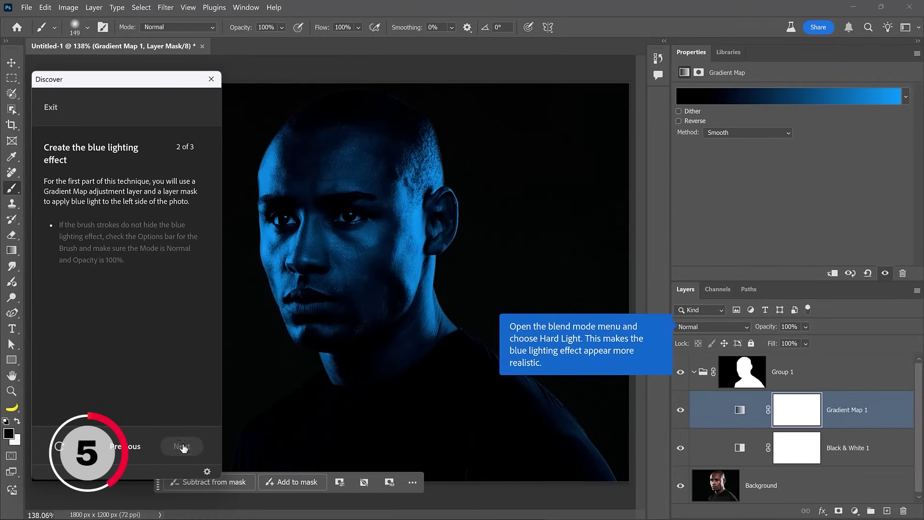
pyautogui.click(746, 325)
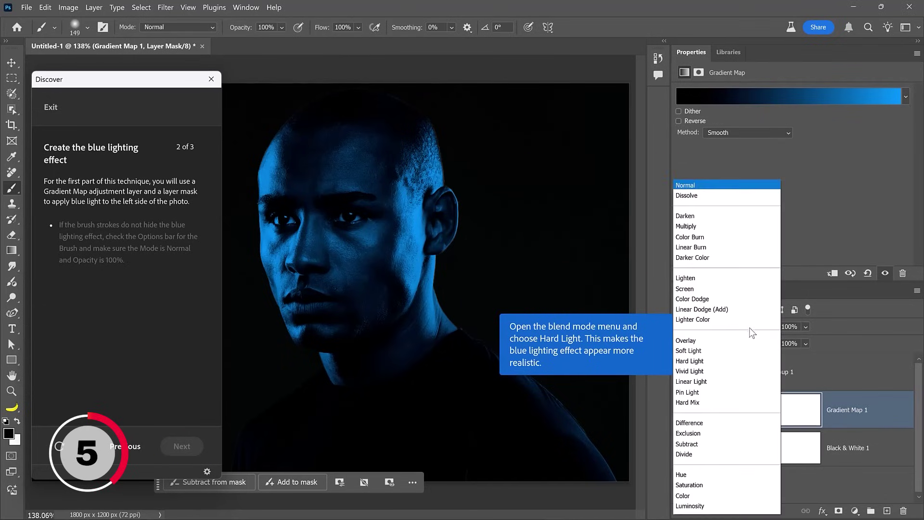
pyautogui.click(757, 361)
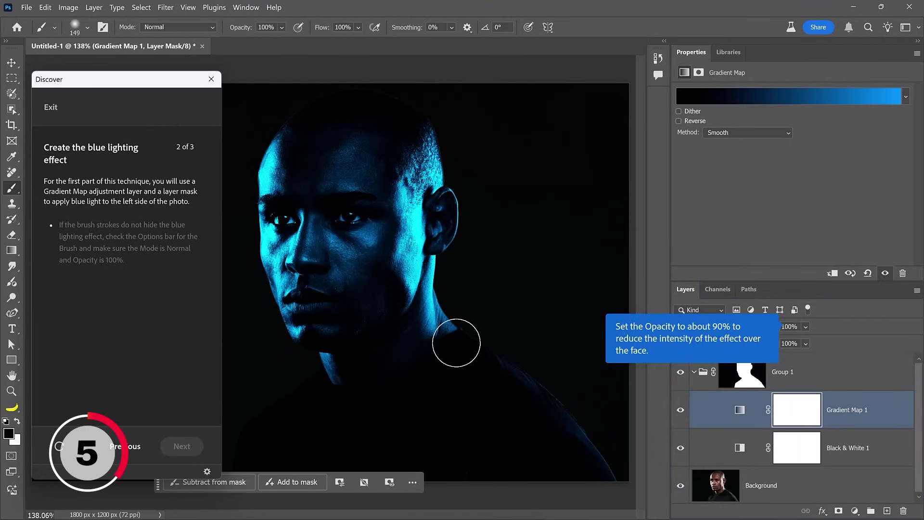
pyautogui.click(805, 343)
pyautogui.moveTo(843, 340); pyautogui.dragTo(838, 343)
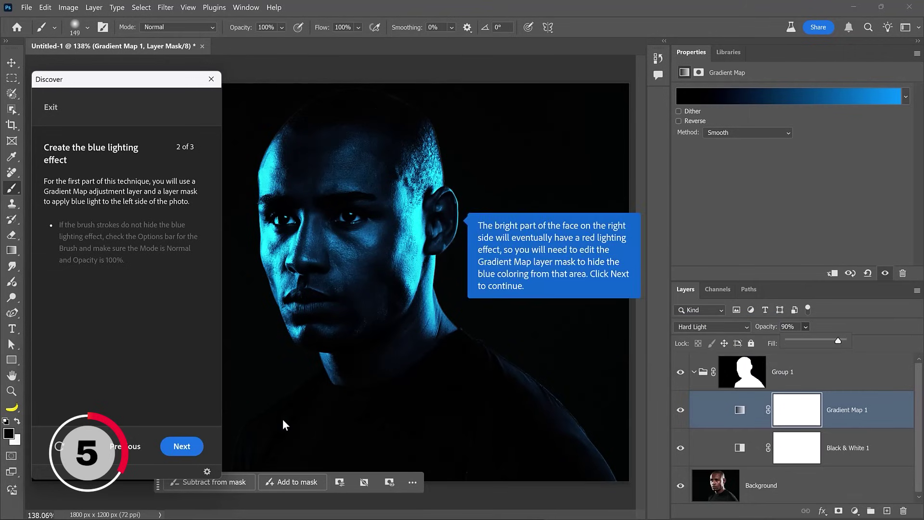
# - Paint black with a soft ~150 px brush on the mask over the face's right side and neck
pyautogui.click(181, 445)
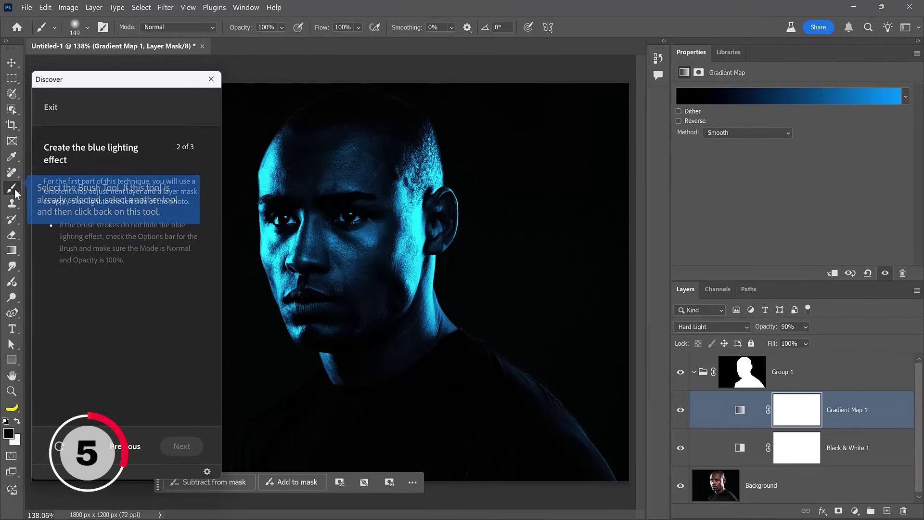
pyautogui.click(12, 375)
pyautogui.click(11, 188)
pyautogui.click(87, 27)
pyautogui.click(112, 66)
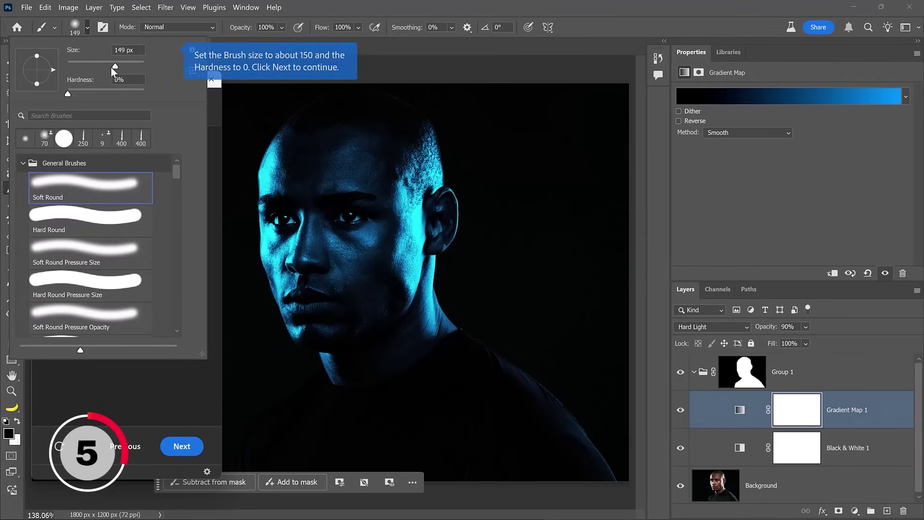
pyautogui.moveTo(112, 68); pyautogui.dragTo(116, 67)
pyautogui.click(179, 399)
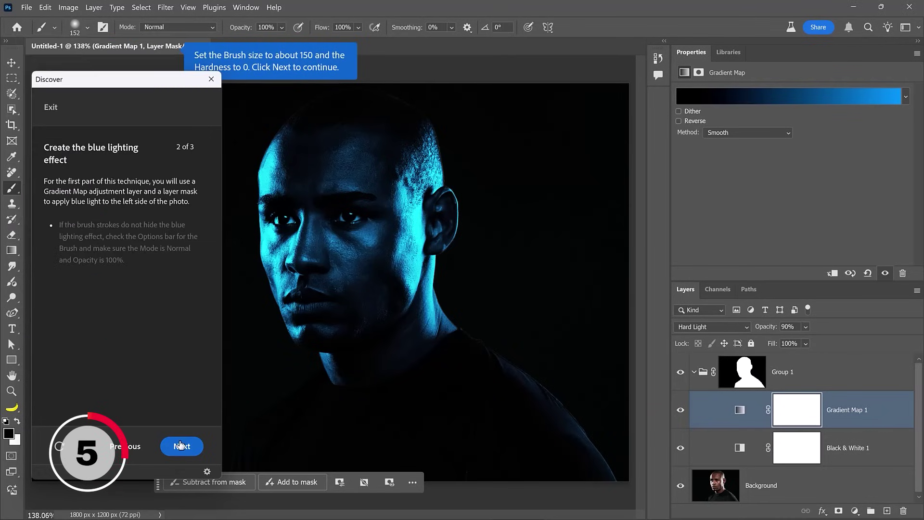
pyautogui.click(180, 450)
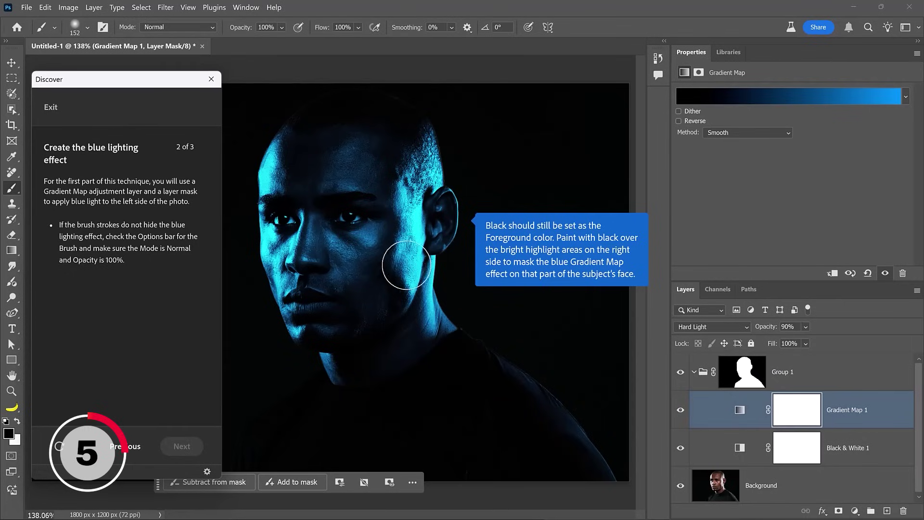
pyautogui.moveTo(425, 134)
pyautogui.mouseDown()
pyautogui.moveTo(407, 228)
pyautogui.moveTo(442, 340)
pyautogui.moveTo(440, 152)
pyautogui.moveTo(412, 271)
pyautogui.moveTo(424, 175)
pyautogui.moveTo(418, 281)
pyautogui.moveTo(443, 322)
pyautogui.moveTo(533, 385)
pyautogui.moveTo(617, 493)
pyautogui.mouseUp()
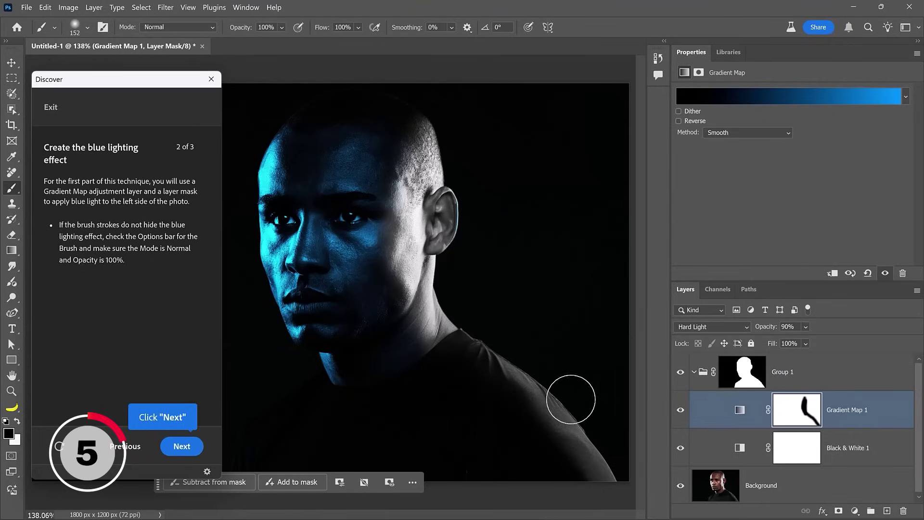
# - Duplicate the gradient map with Layer Via Copy and invert the copy's mask
pyautogui.click(181, 446)
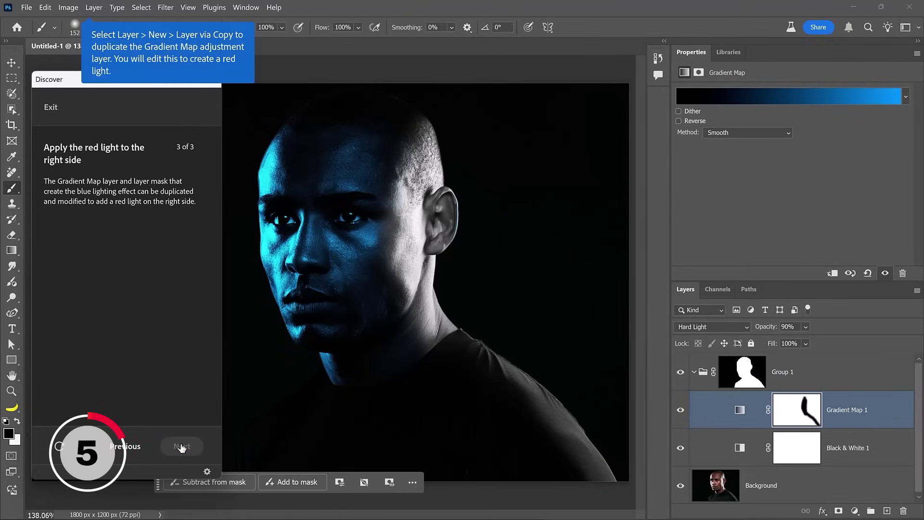
pyautogui.click(93, 7)
pyautogui.moveTo(95, 22)
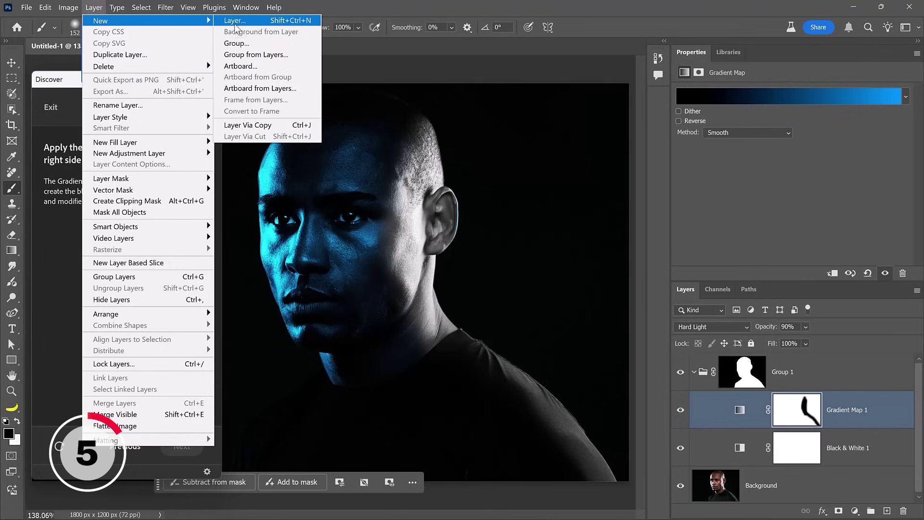
pyautogui.click(275, 126)
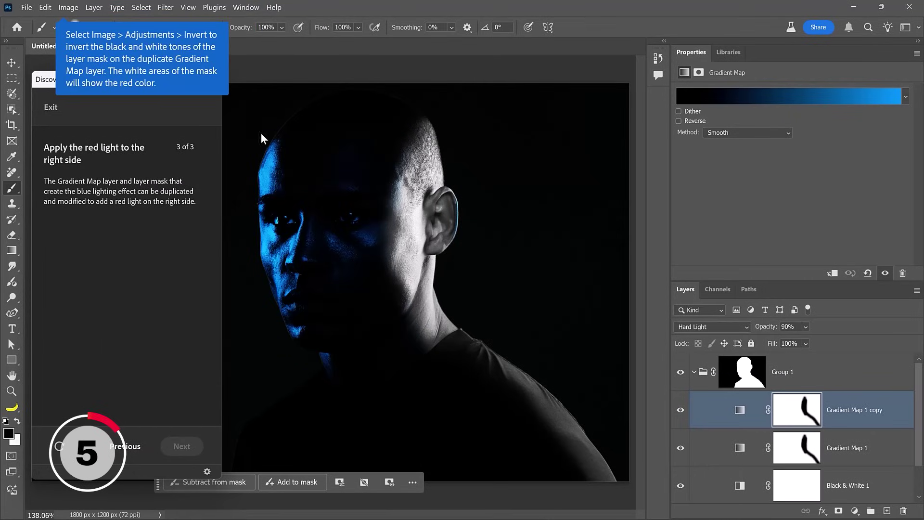
pyautogui.click(69, 6)
pyautogui.moveTo(98, 35)
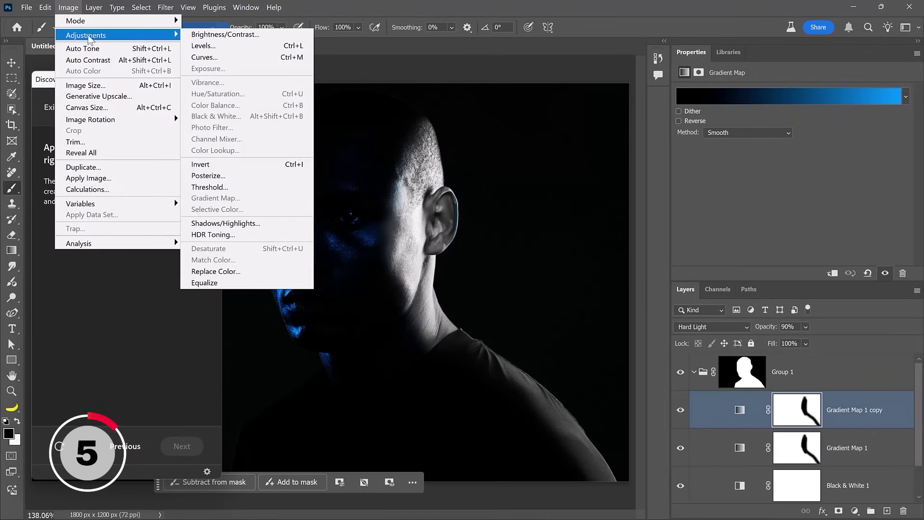
pyautogui.click(208, 164)
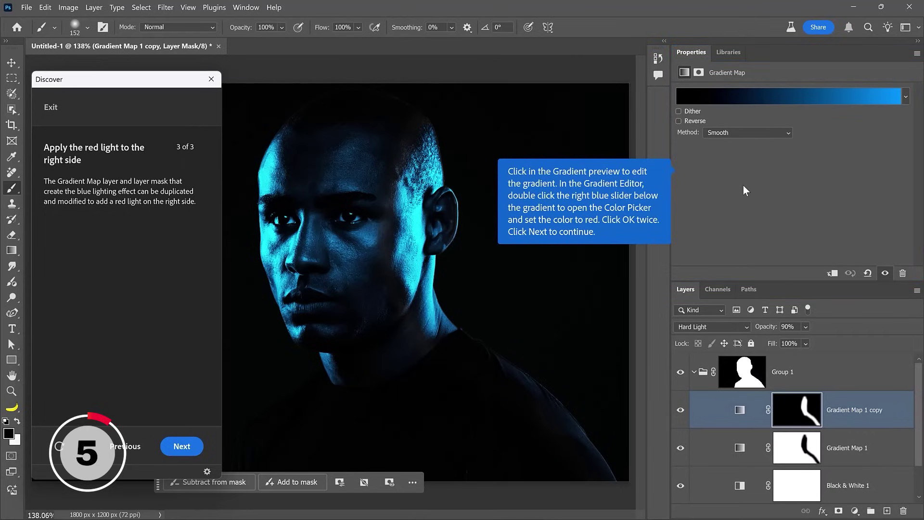
# - Change the copy's right gradient stop to red and finish the tutorial
pyautogui.click(835, 94)
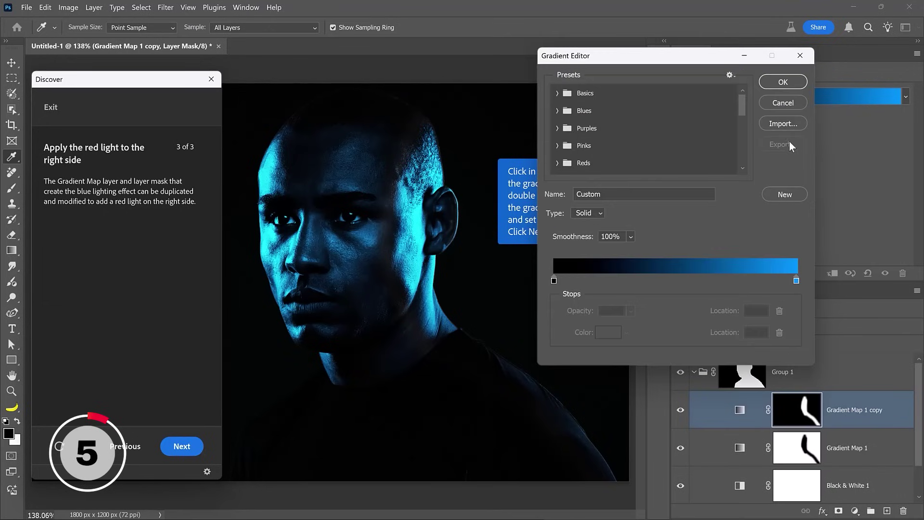
pyautogui.doubleClick(795, 281)
pyautogui.moveTo(688, 207); pyautogui.dragTo(698, 171)
pyautogui.click(795, 172)
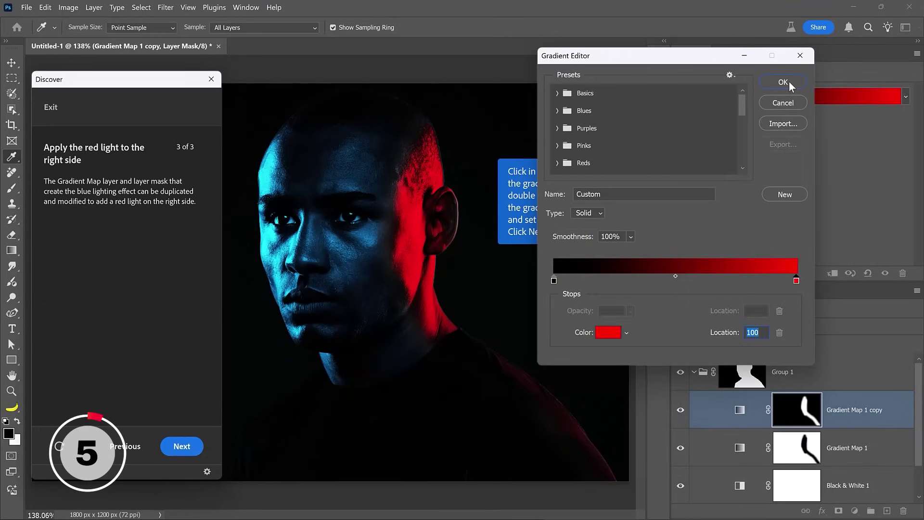
pyautogui.click(789, 82)
pyautogui.click(181, 446)
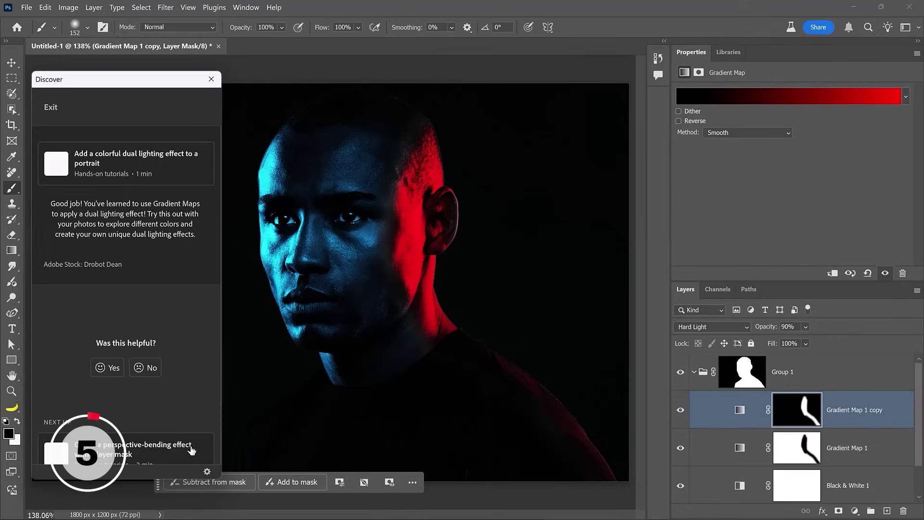